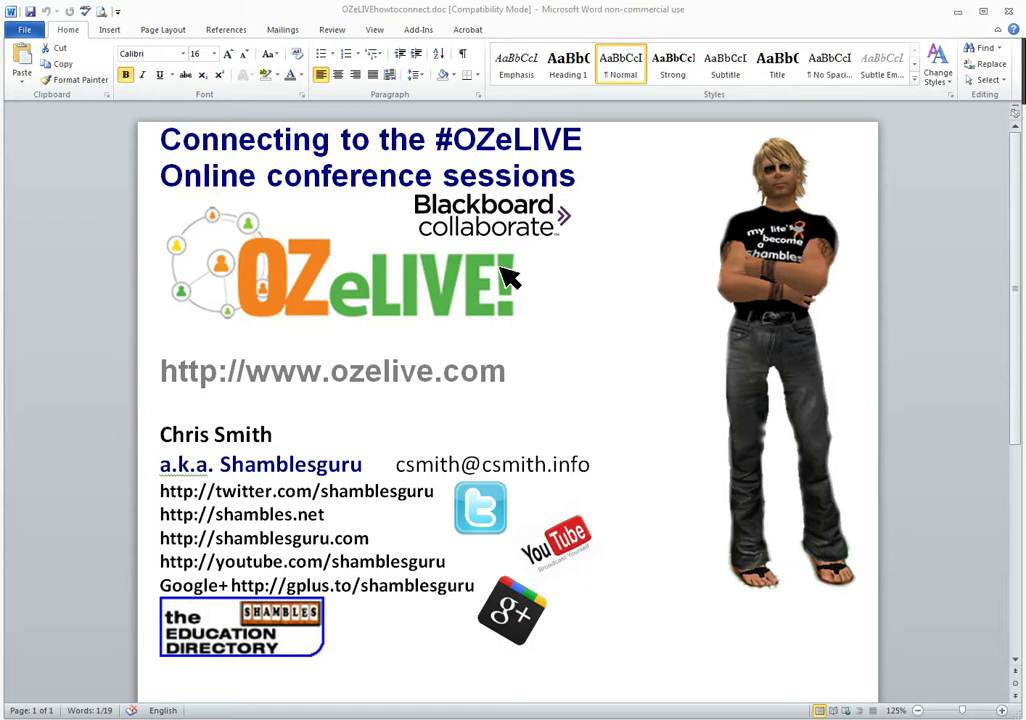
Switch to Chrome and view the Chrome and Java download pages, returning to the OZeLive conference home page
key("alt+Tab")
key("alt+Tab")
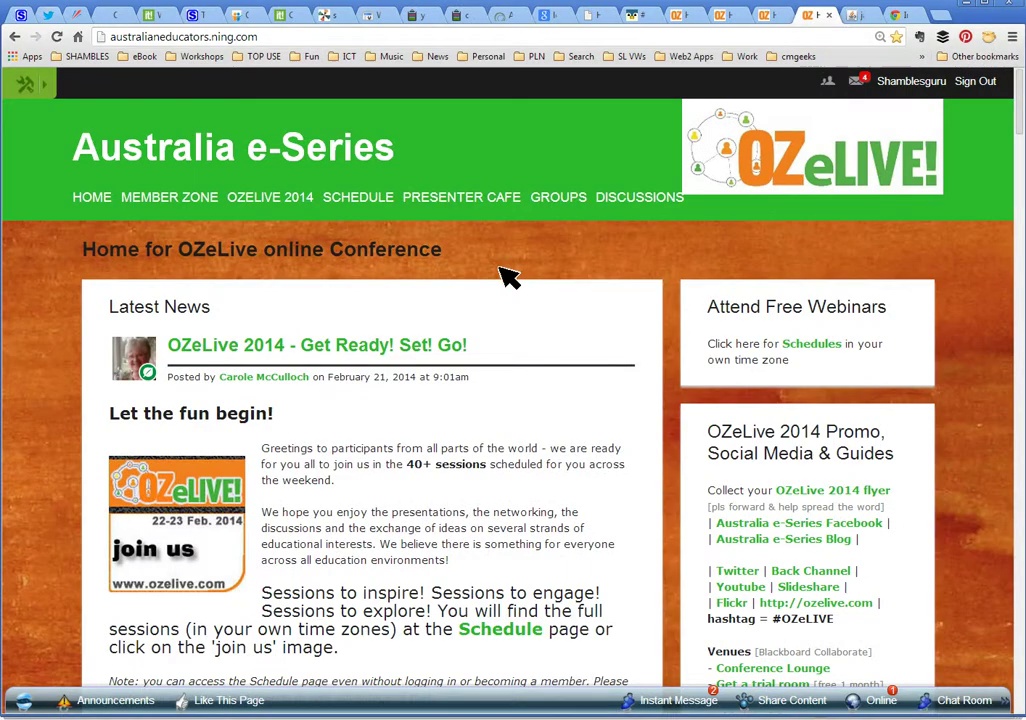
left_click(908, 20)
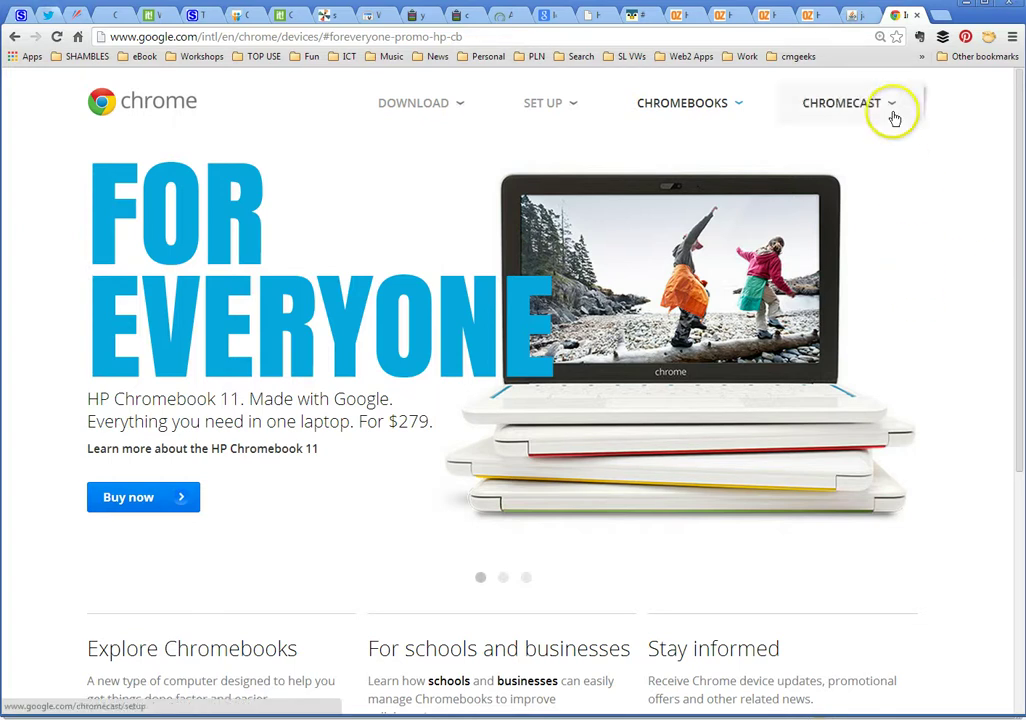
left_click(860, 22)
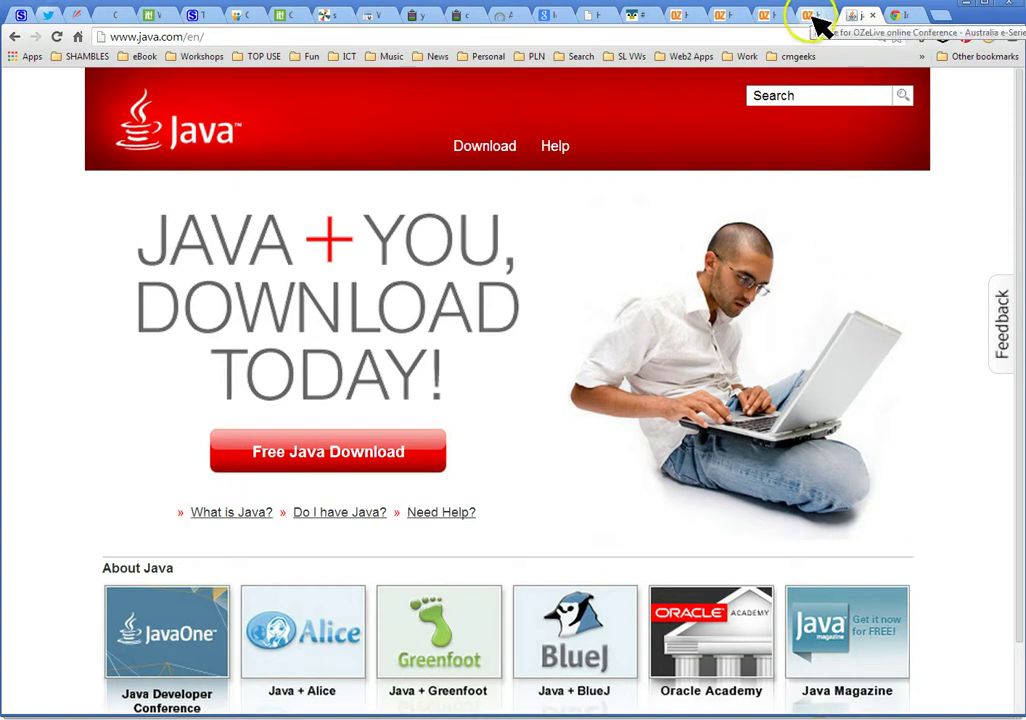
left_click(813, 16)
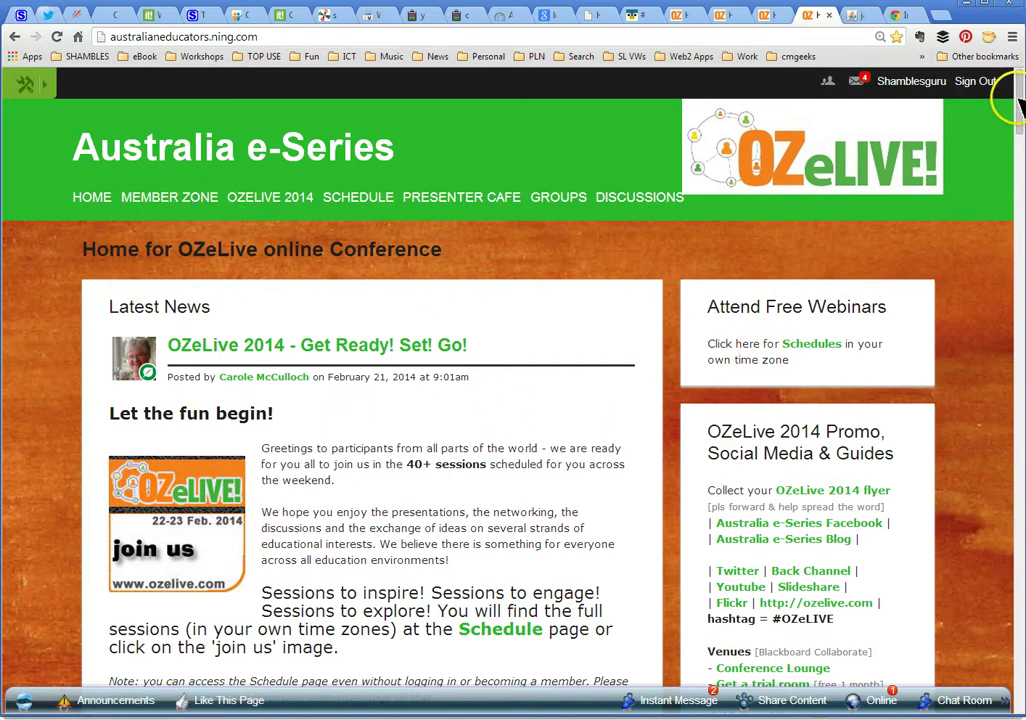
Open the conference Schedule page and go to the session list for the GMT + 7 time zone
left_click_drag(1018, 113, 1012, 88)
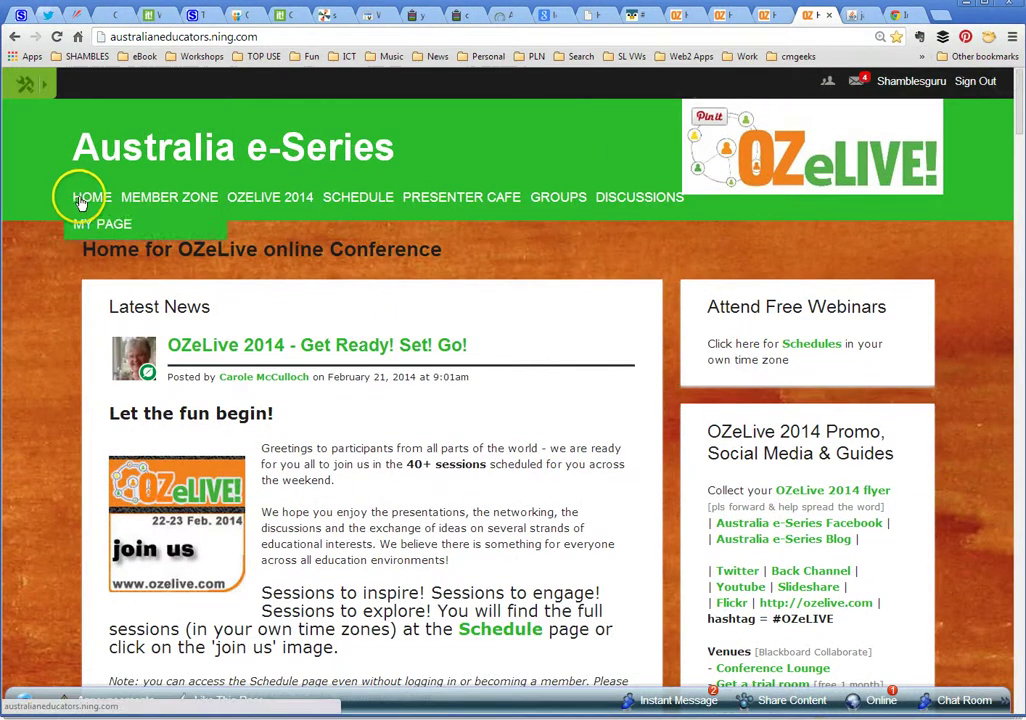
mouse_move(260, 196)
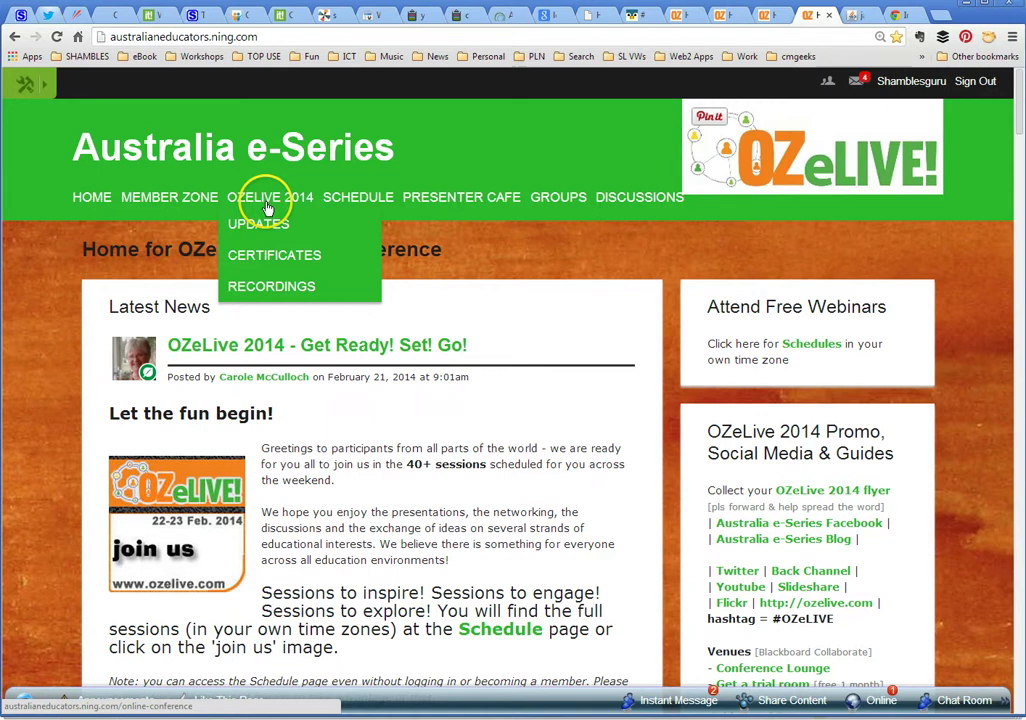
left_click(352, 201)
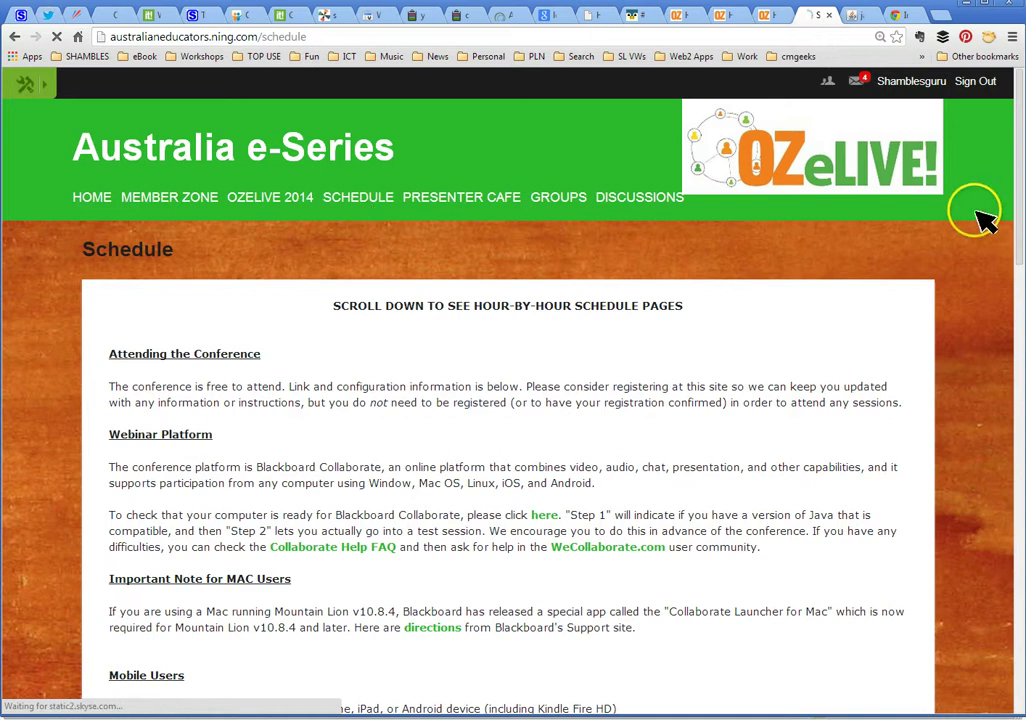
left_click_drag(1010, 143, 989, 504)
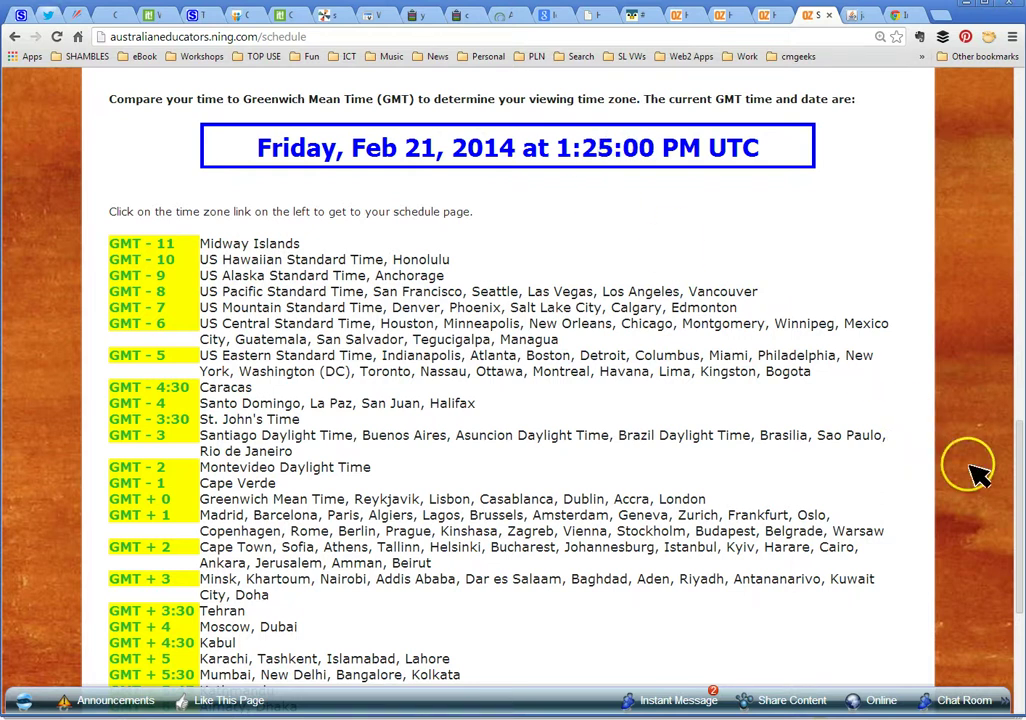
left_click_drag(1017, 465, 1016, 570)
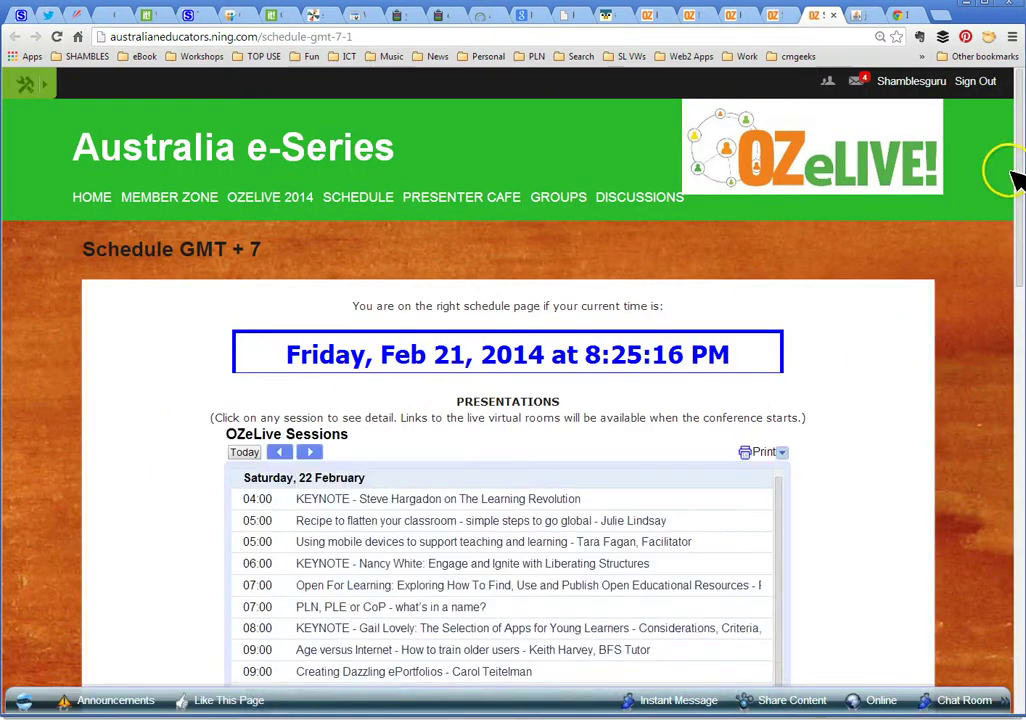
Browse the session list and read the details of the 09:00 session "Age versus Internet - How to train older users", collapsing them when done
left_click_drag(1020, 195, 1013, 318)
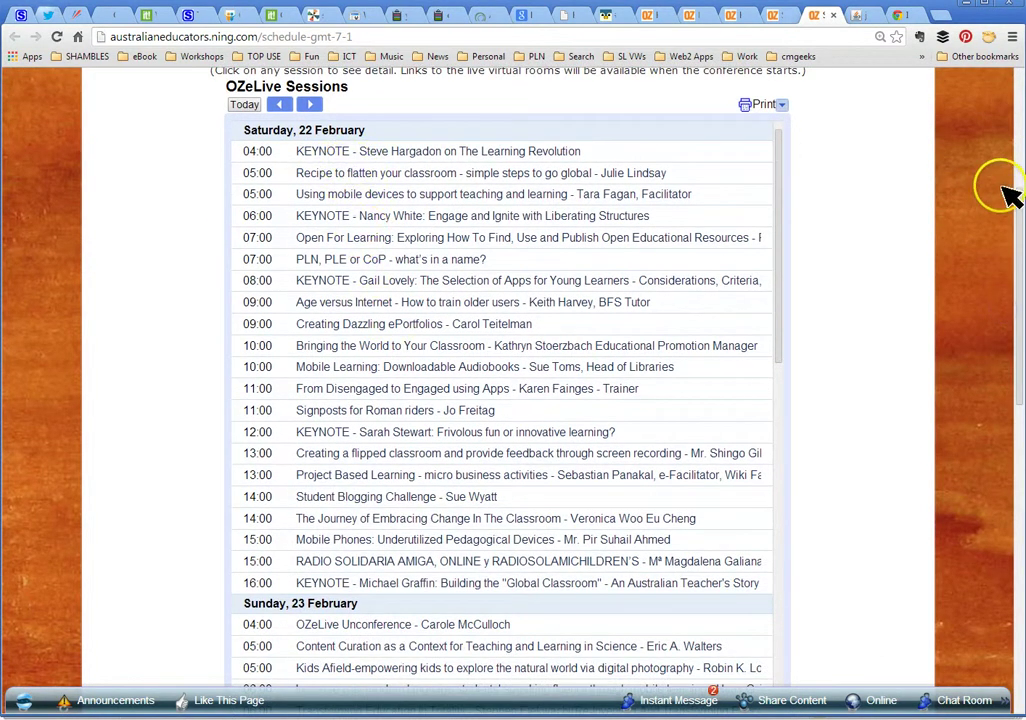
mouse_move(1018, 232)
left_mouse_down()
mouse_move(1017, 254)
mouse_move(1018, 243)
left_mouse_up()
mouse_move(778, 200)
left_mouse_down()
mouse_move(778, 239)
mouse_move(781, 190)
mouse_move(778, 370)
mouse_move(779, 175)
left_mouse_up()
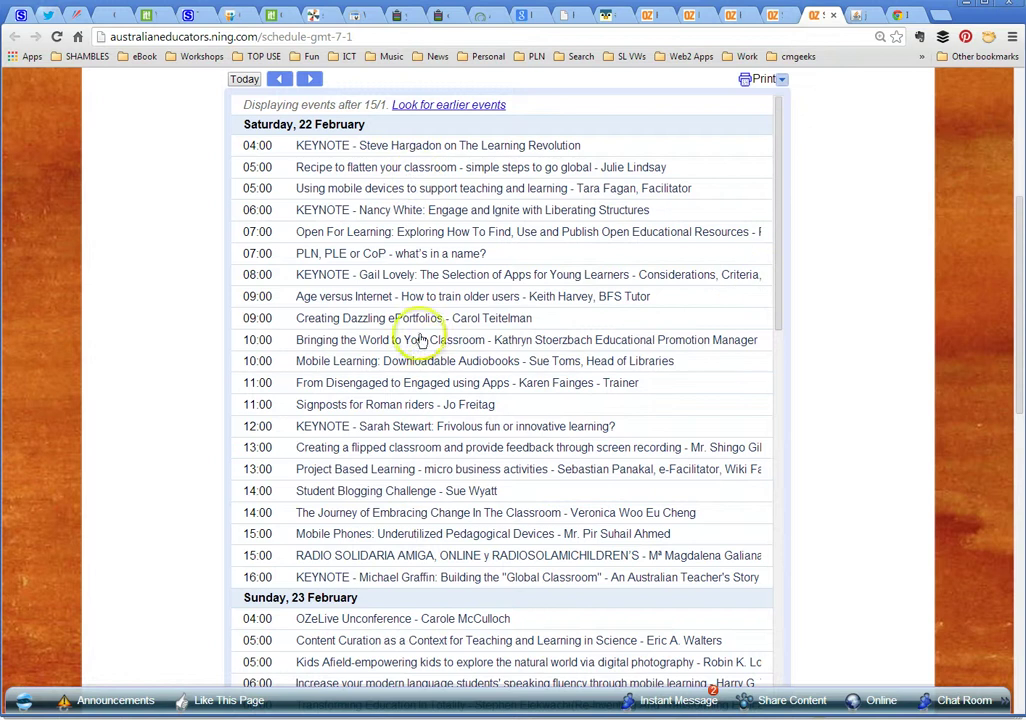
left_click(359, 298)
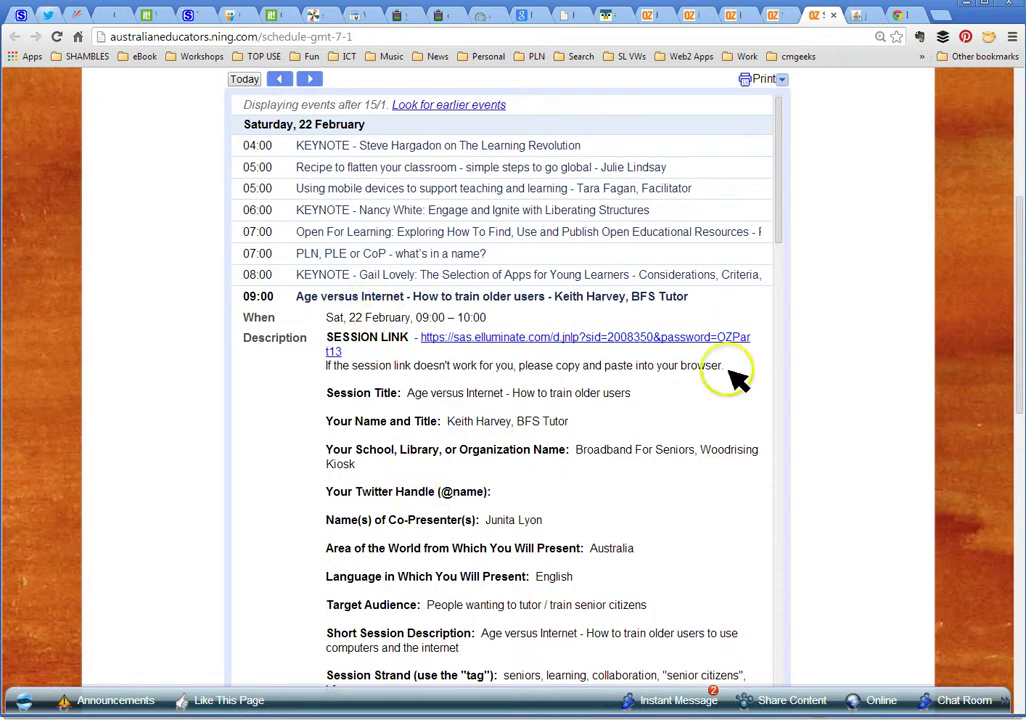
left_click(773, 206)
left_click_drag(773, 206, 774, 371)
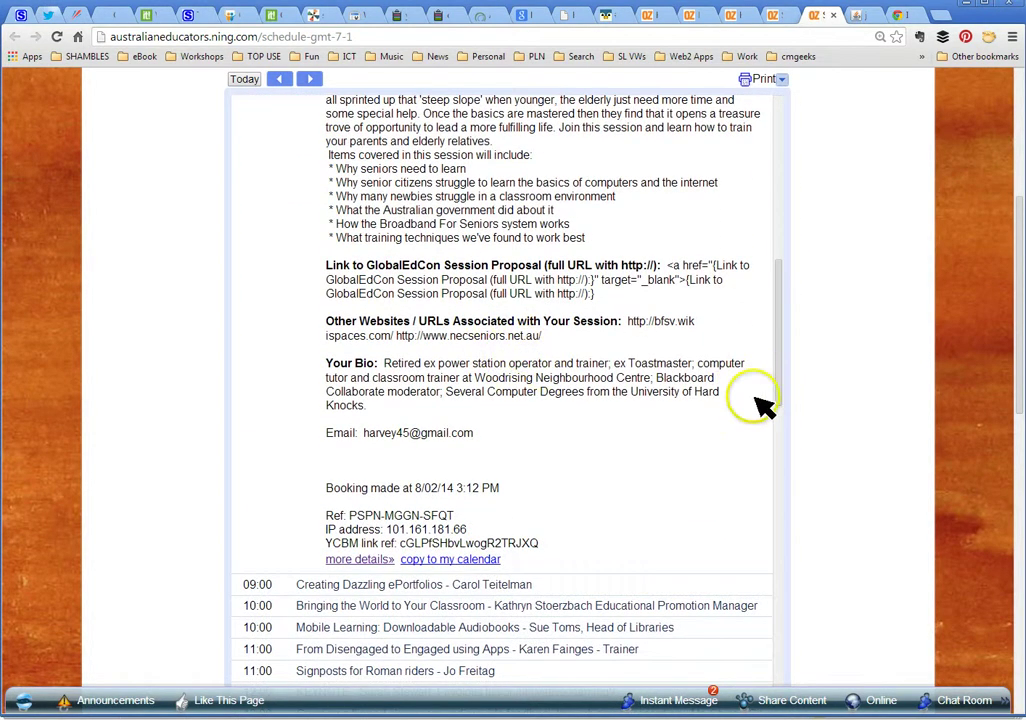
left_click_drag(778, 368, 774, 190)
left_click(378, 300)
Expand the 04:00 keynote on The Learning Revolution and open its session link
left_click_drag(1017, 216, 1016, 206)
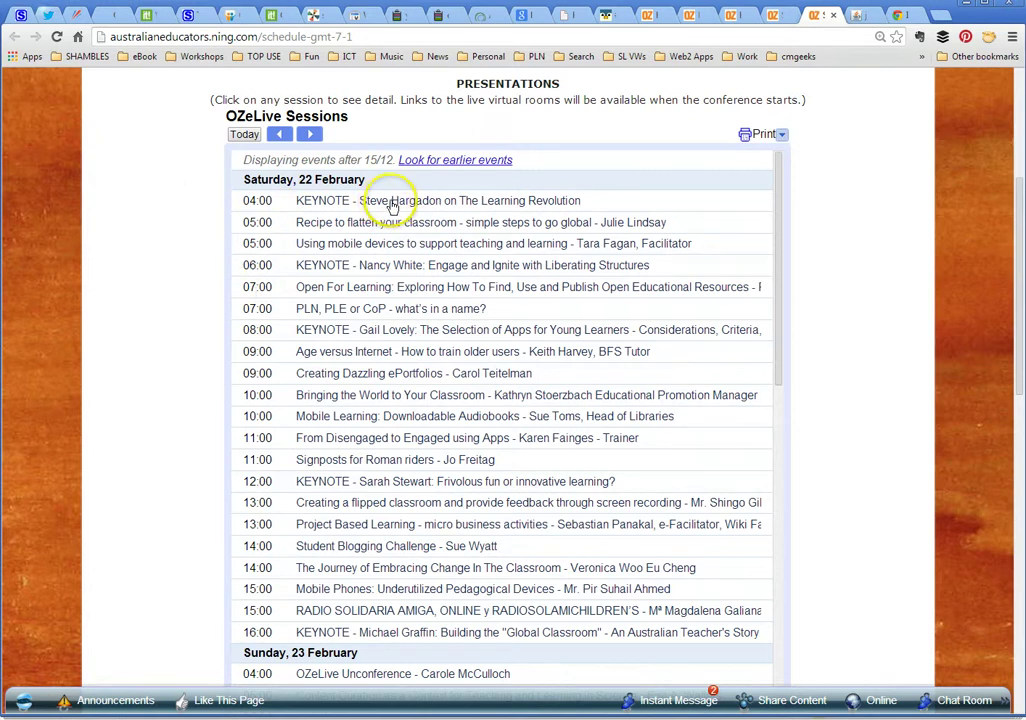
left_click(393, 202)
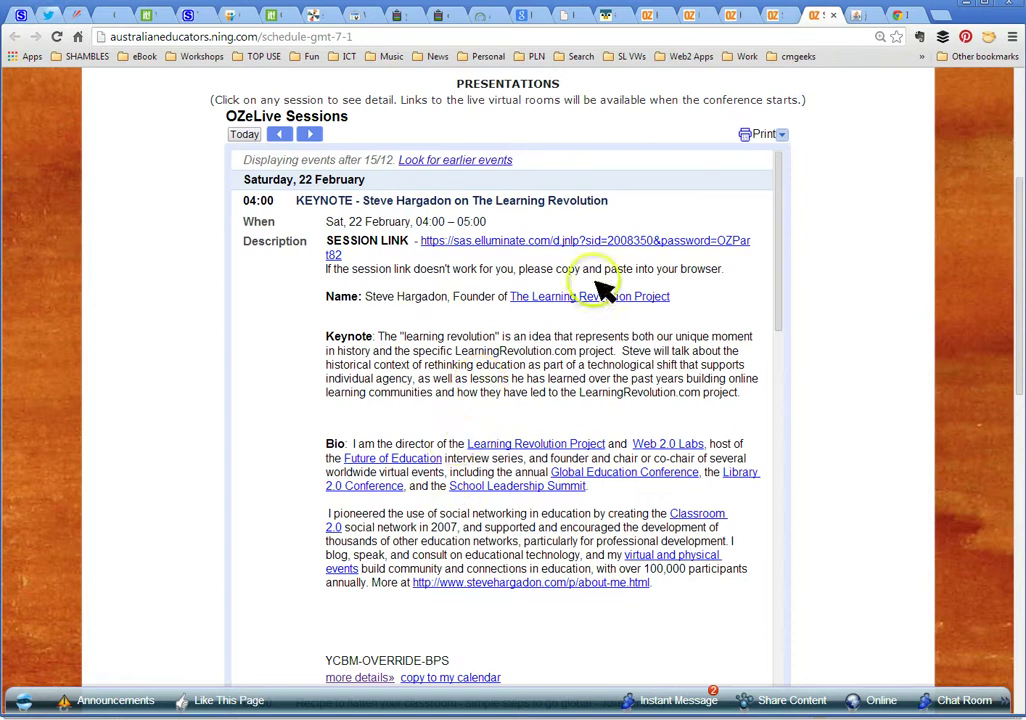
scroll(1016, 320, "up", 1)
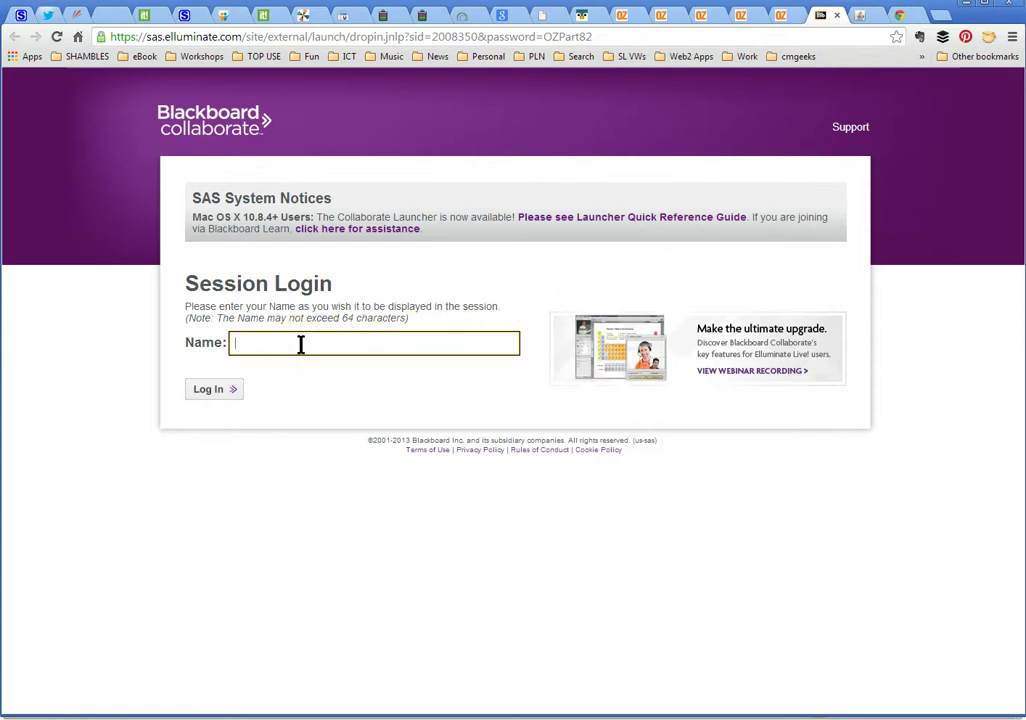
Enter the attendee's display name followed by "(Thailand)" and log in to the session
type("Shamblesguru")
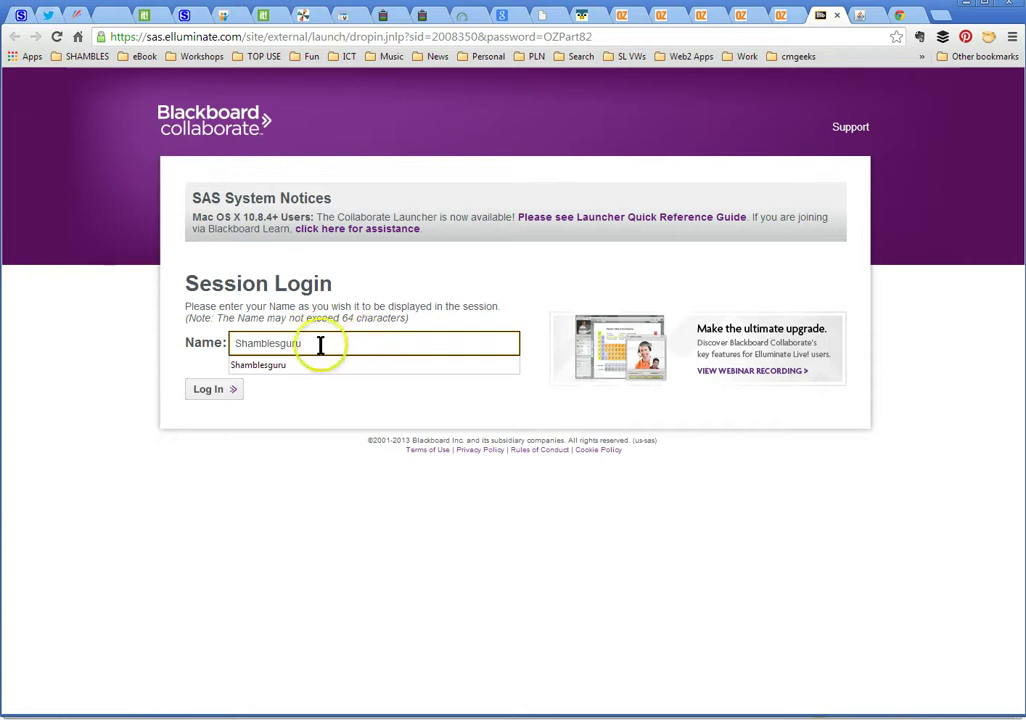
left_click(452, 373)
type("(Tha")
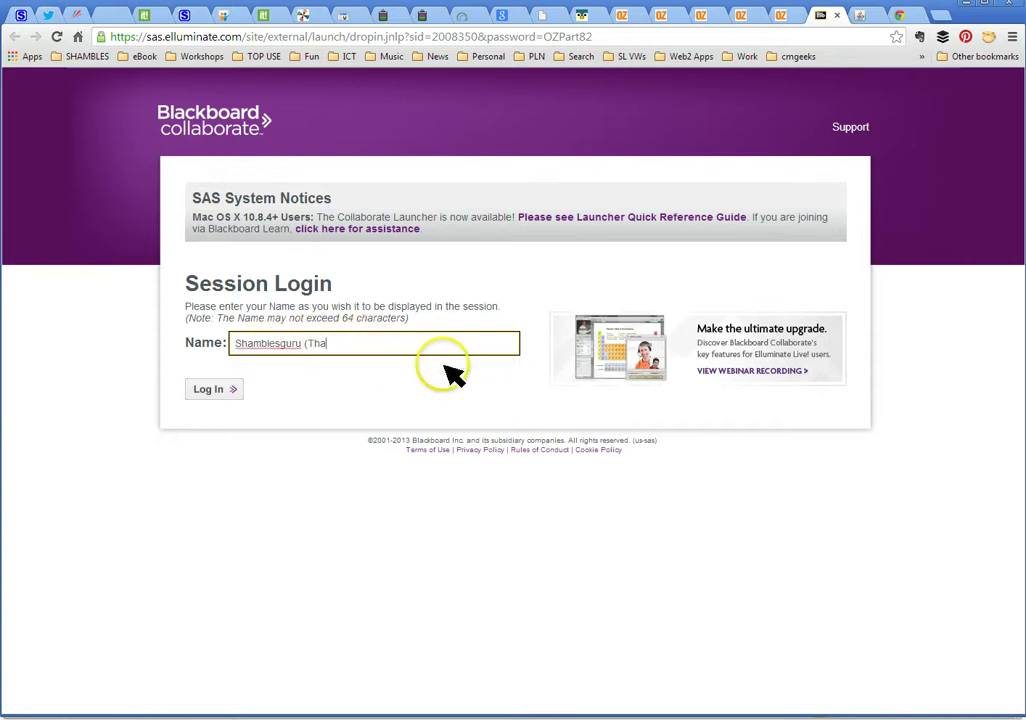
type("land)i")
left_click(456, 341)
left_click(212, 395)
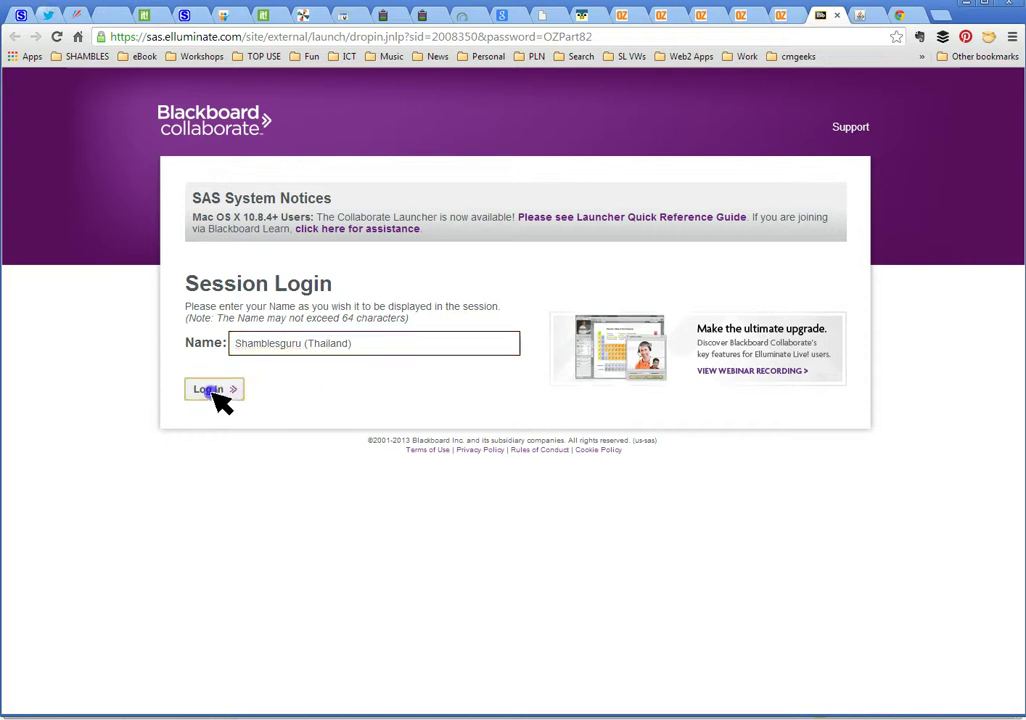
Save the session file as dropin (2).jnlp in the ozelive folder and open the downloaded file
left_click(418, 489)
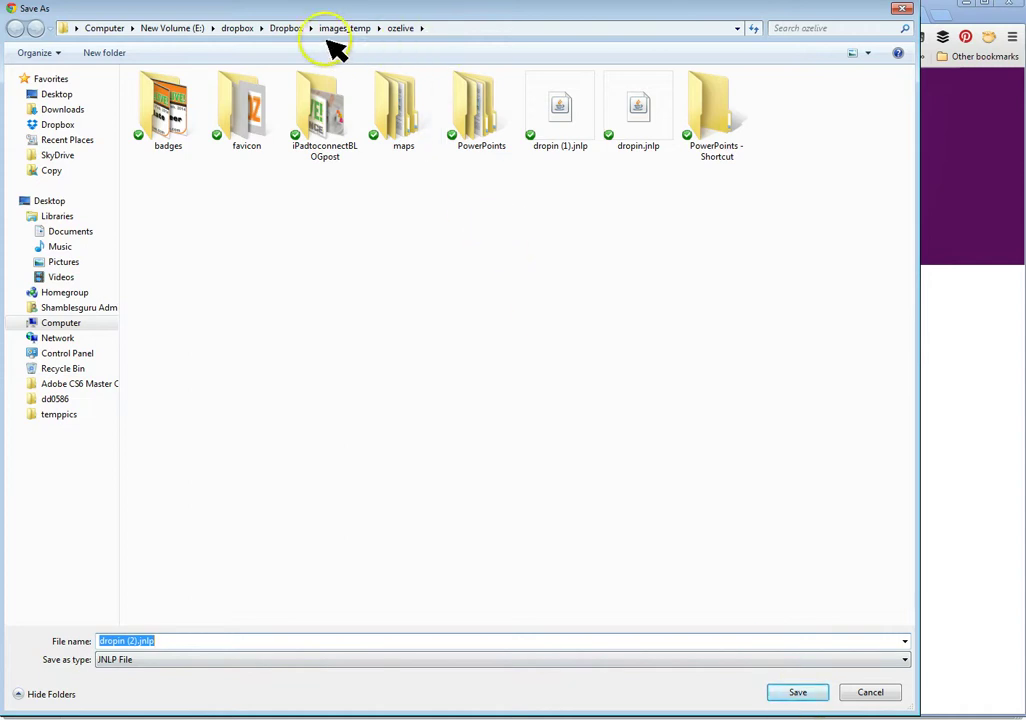
left_click(798, 694)
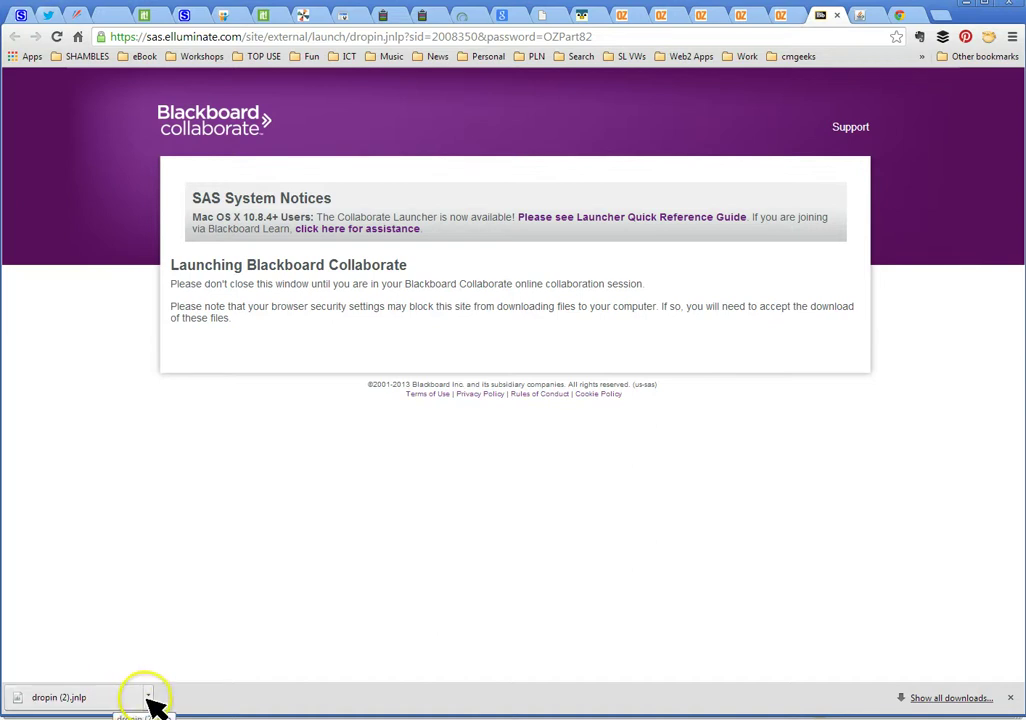
left_click(147, 695)
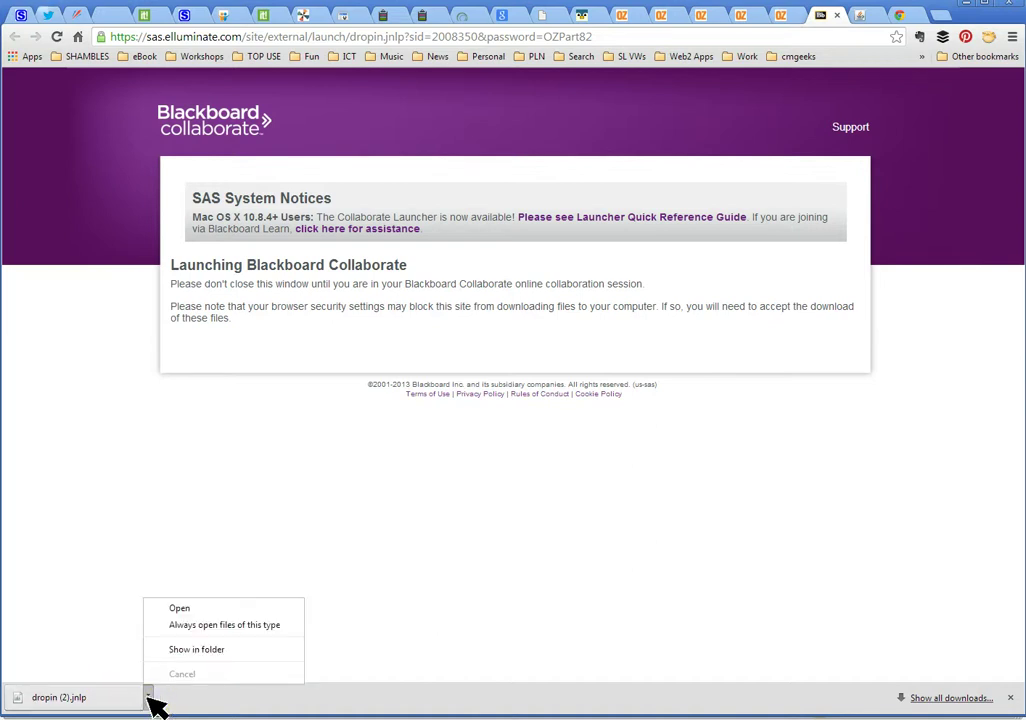
left_click(181, 607)
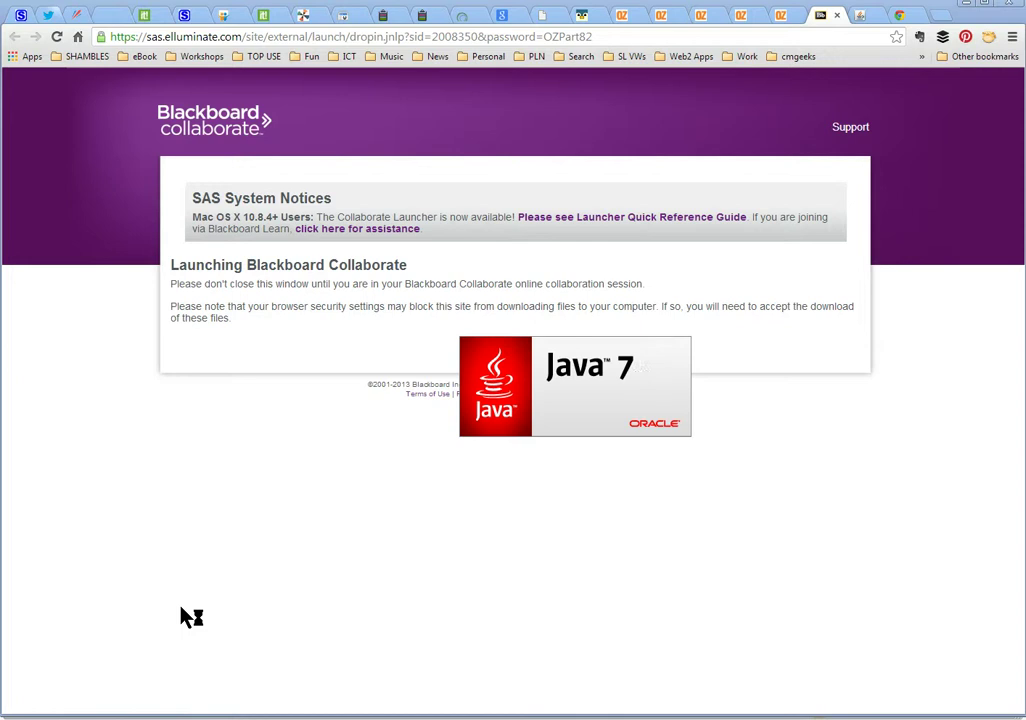
Allow the Blackboard Collaborate application launched from the downloaded JNLP file to run
left_click(52, 690)
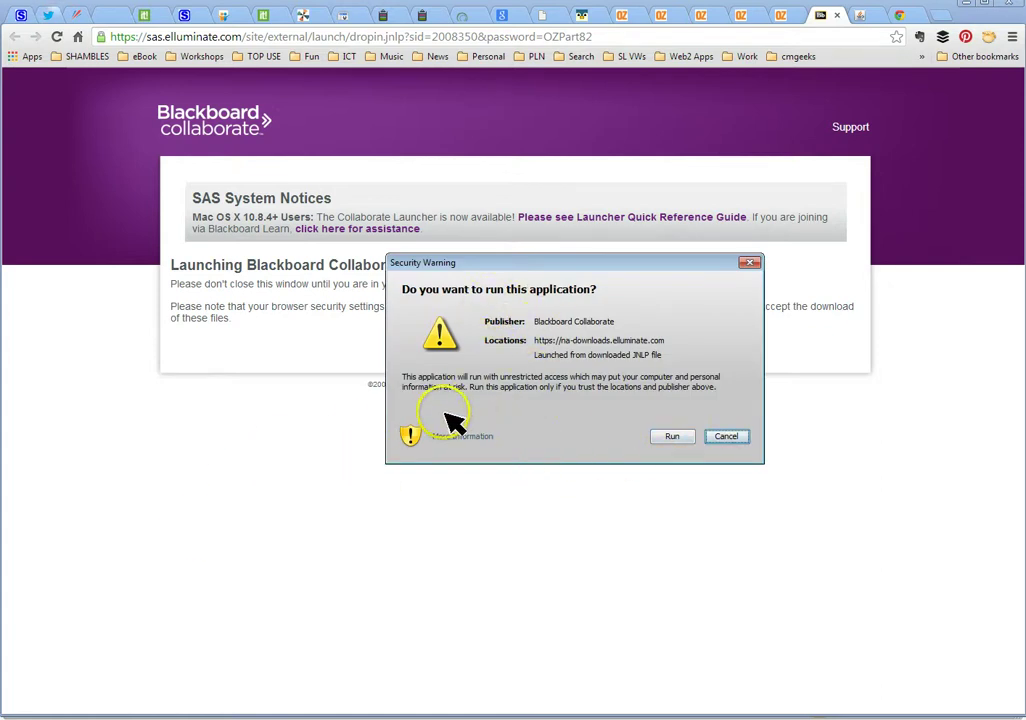
left_click(674, 437)
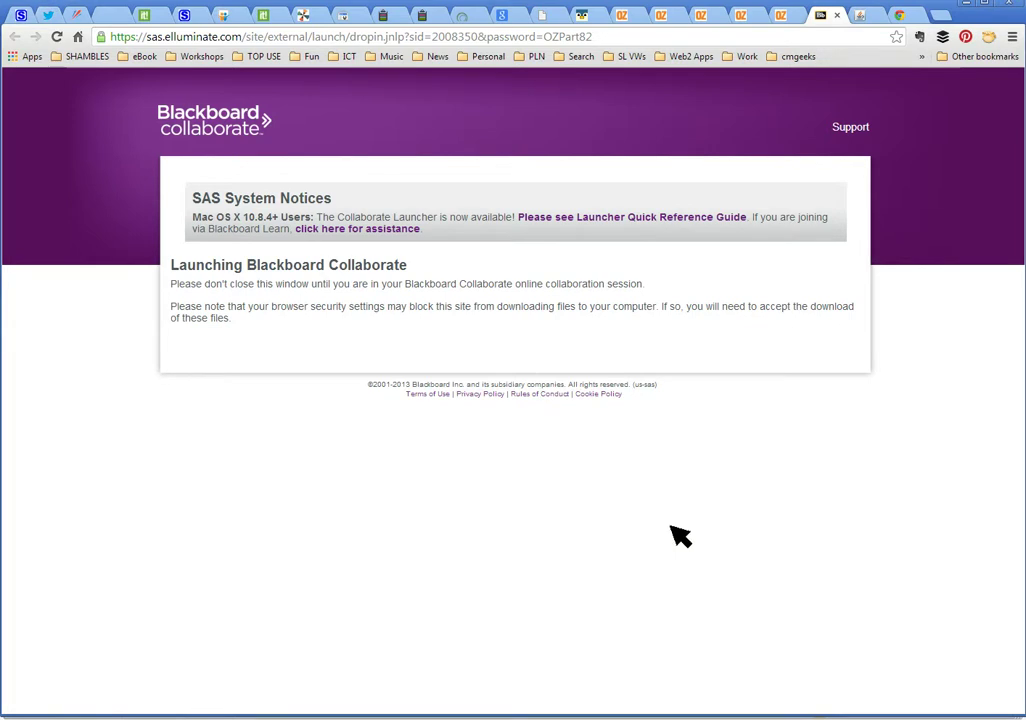
left_click(638, 533)
left_click(631, 529)
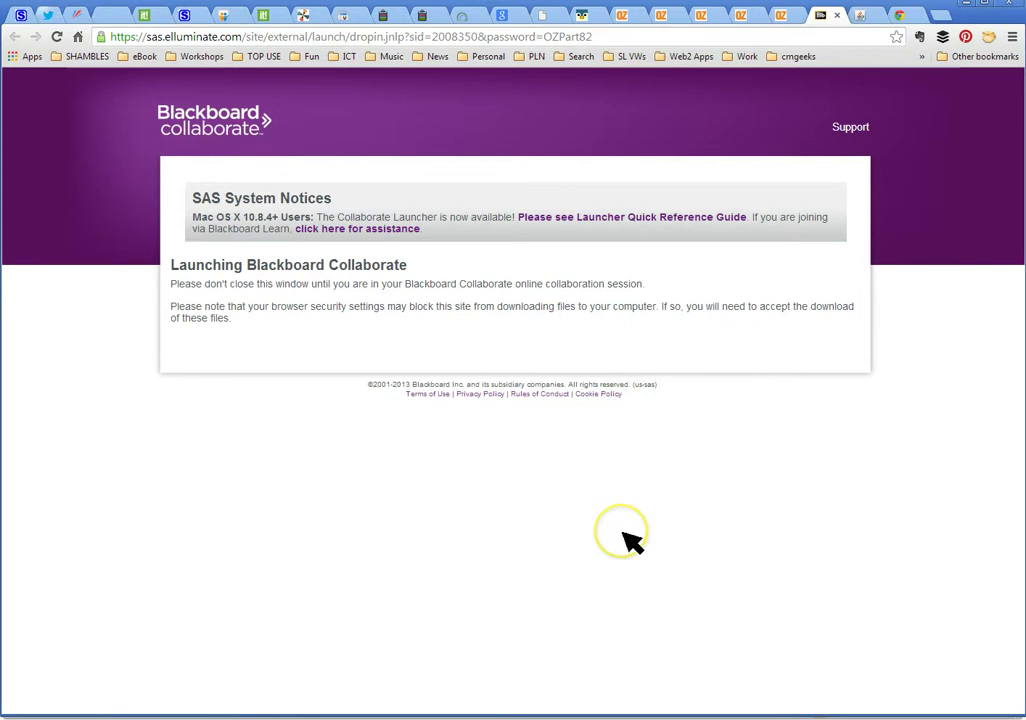
Hide the connection progress dialog and move the Blackboard Collaborate window fully into view
left_click(327, 572)
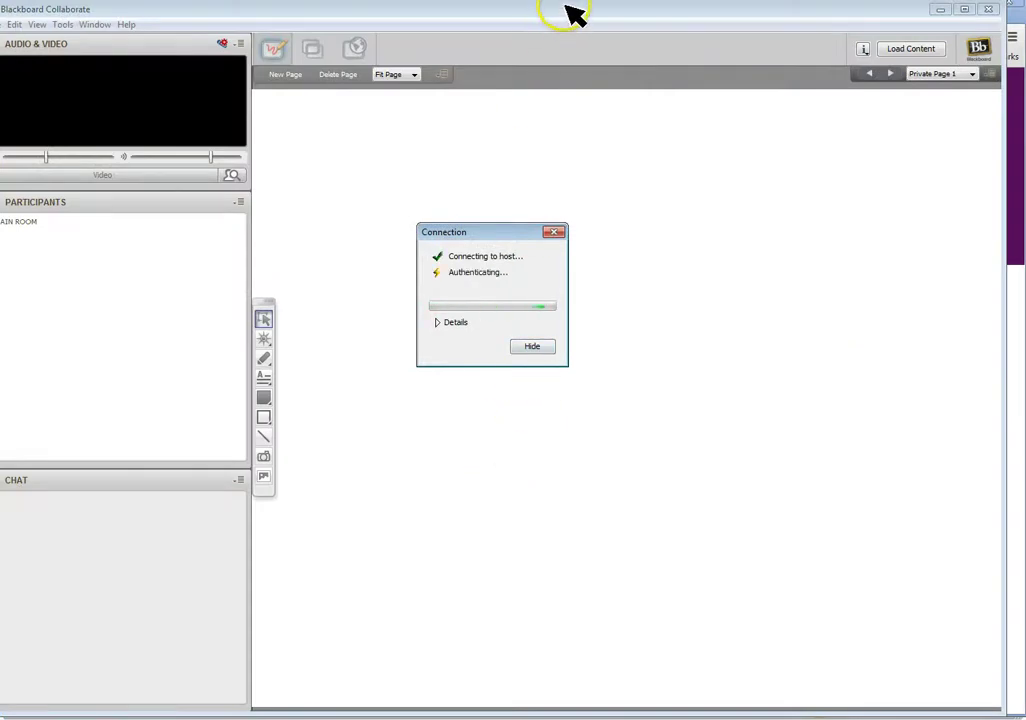
left_click(543, 349)
left_click_drag(431, 14, 465, 16)
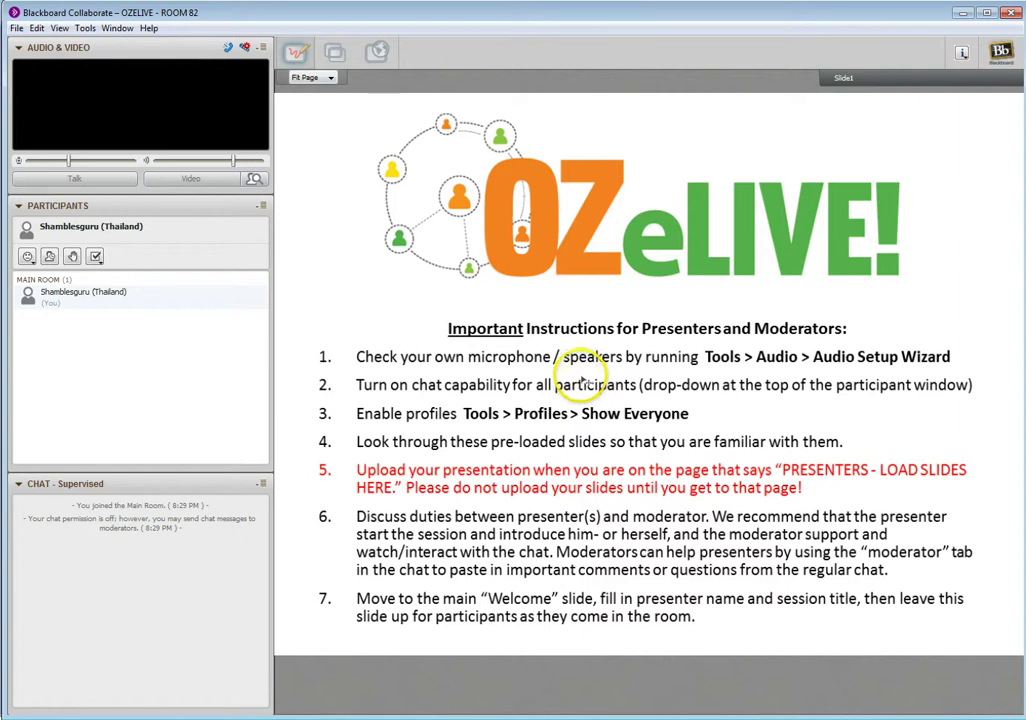
Locate the Audio Setup Wizard among the session's audio tools without running it
left_click(86, 29)
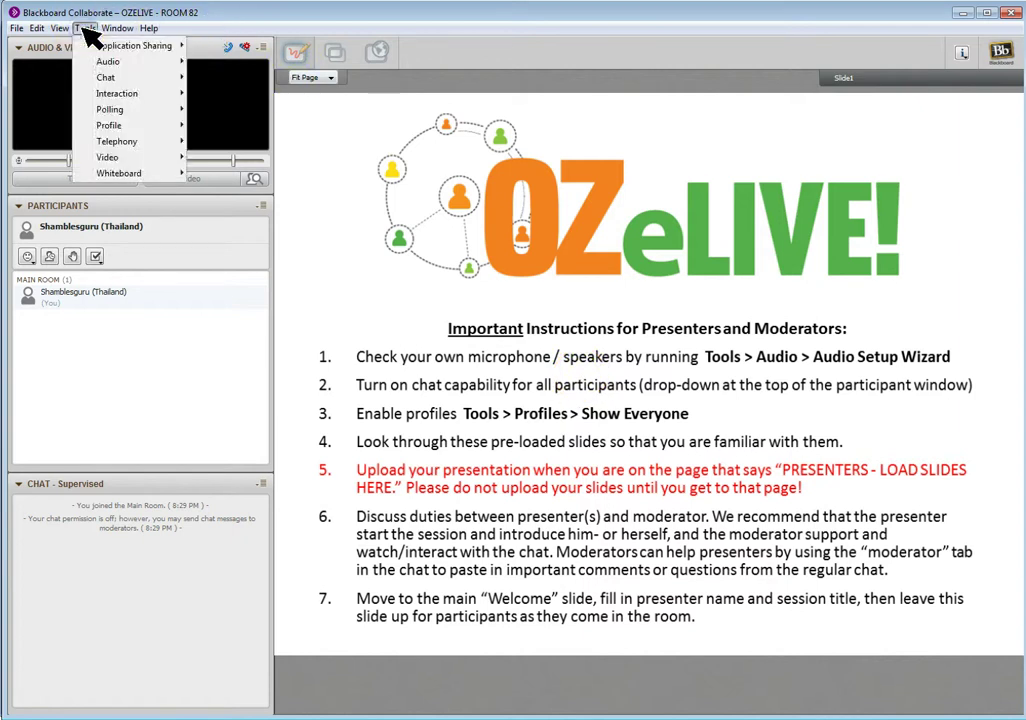
mouse_move(113, 66)
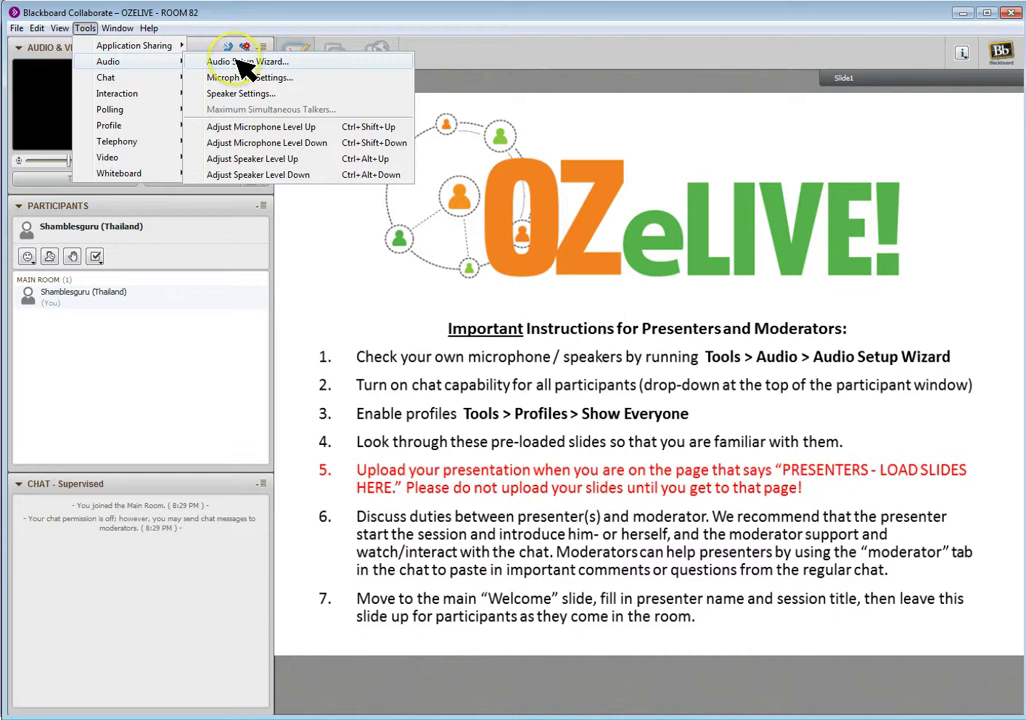
left_click(210, 401)
left_click(663, 299)
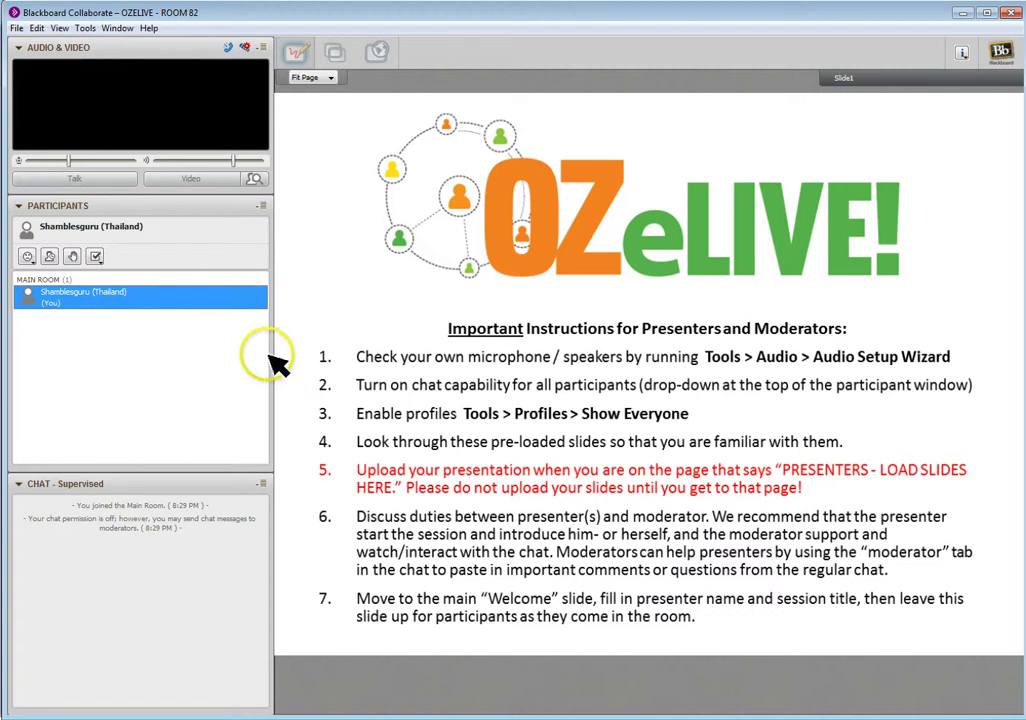
Widen the side bar into the whiteboard area and narrow it back to about its original width
left_click_drag(273, 352, 586, 614)
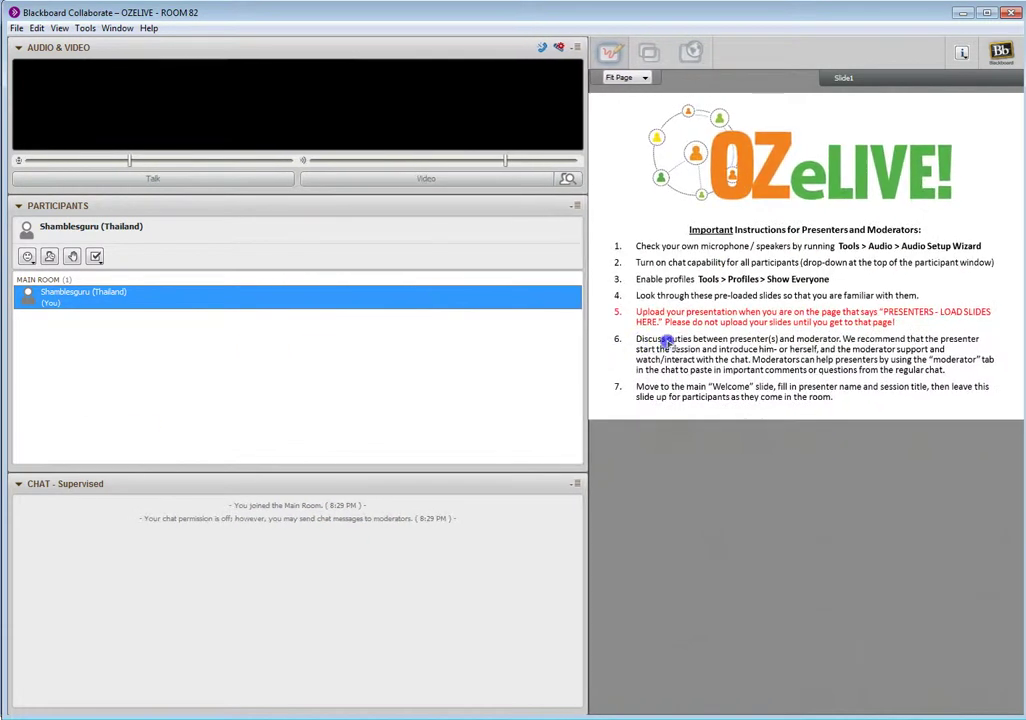
left_click_drag(629, 341, 268, 350)
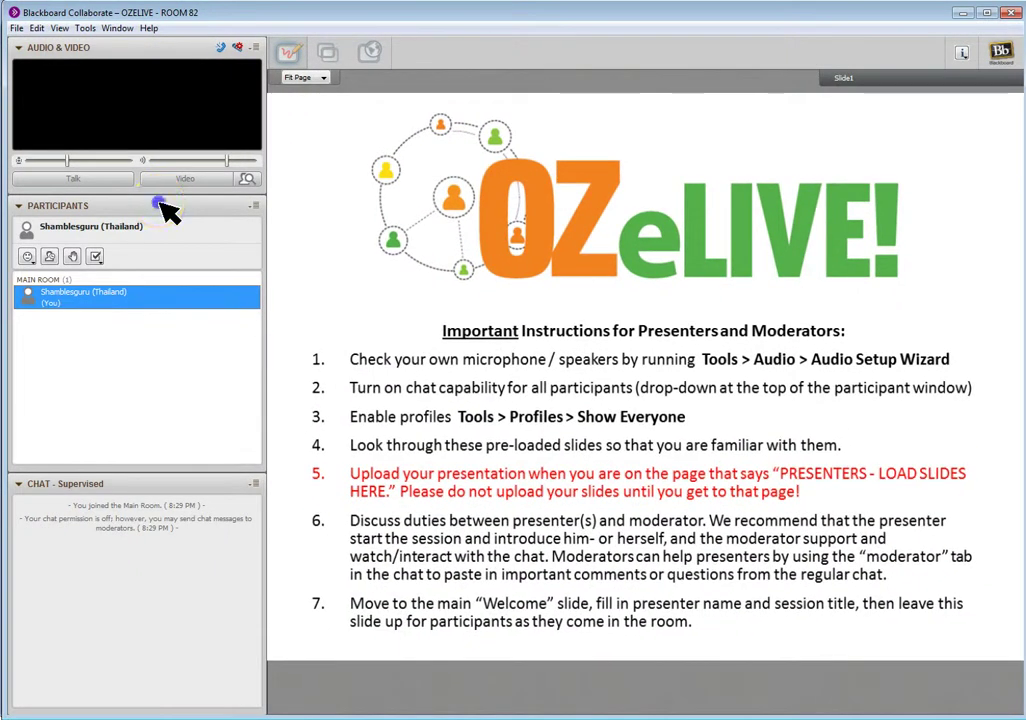
mouse_move(163, 207)
left_mouse_down()
mouse_move(206, 236)
mouse_move(531, 222)
mouse_move(824, 268)
mouse_move(852, 428)
mouse_move(774, 300)
mouse_move(421, 231)
mouse_move(208, 243)
mouse_move(163, 225)
left_mouse_up()
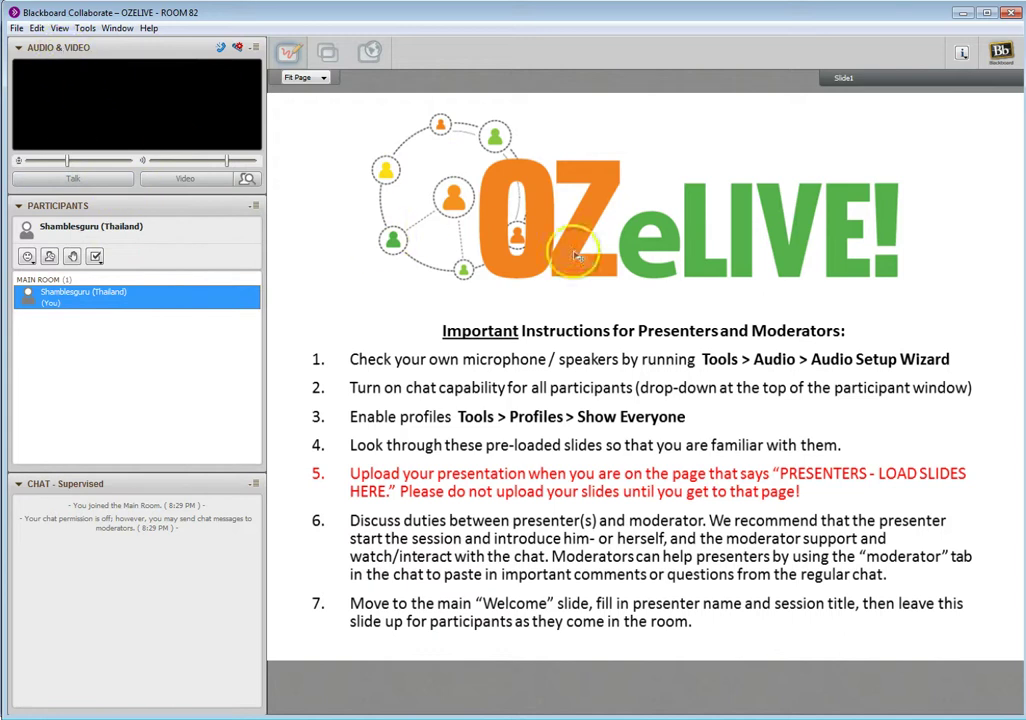
Locate the option for restoring the room's default layout without applying it
left_click(87, 29)
mouse_move(57, 28)
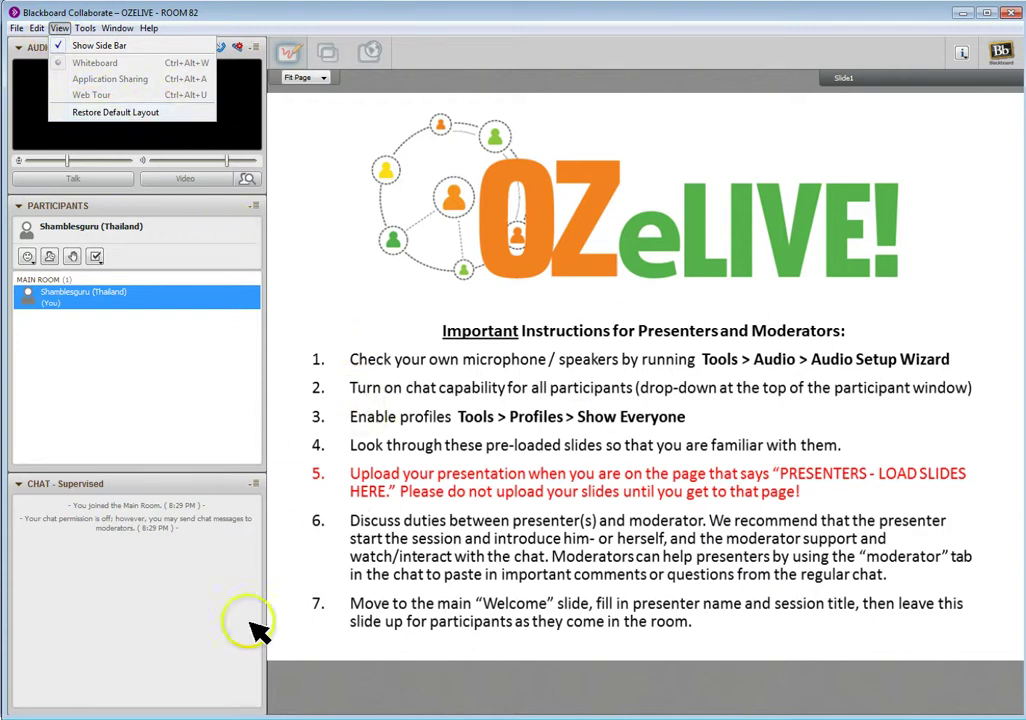
left_click(143, 666)
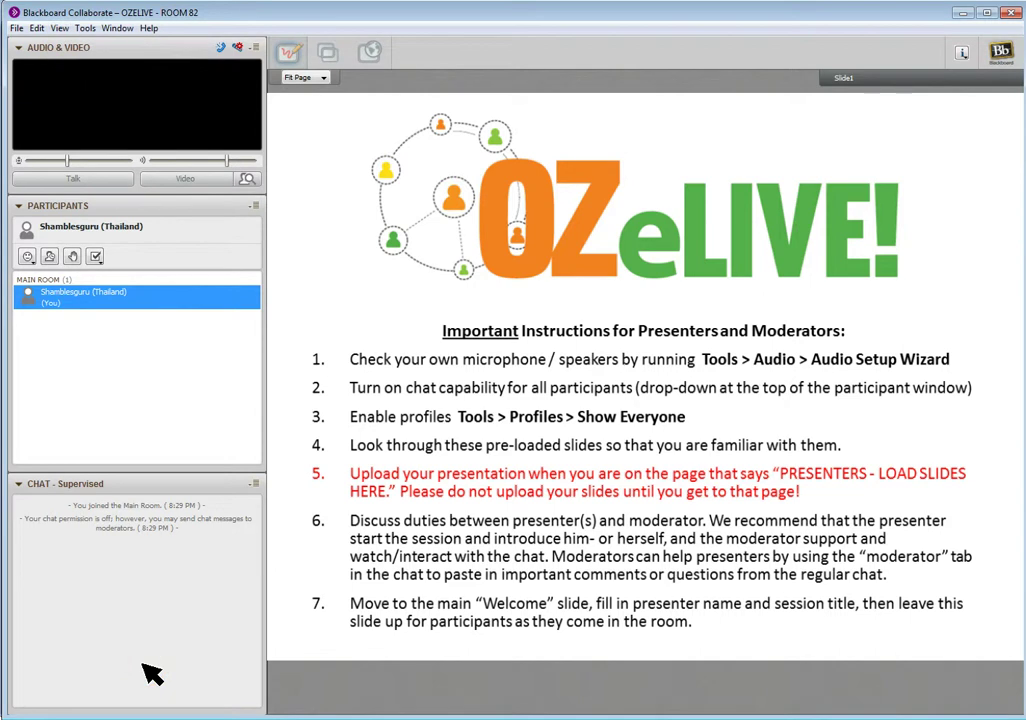
left_click(168, 608)
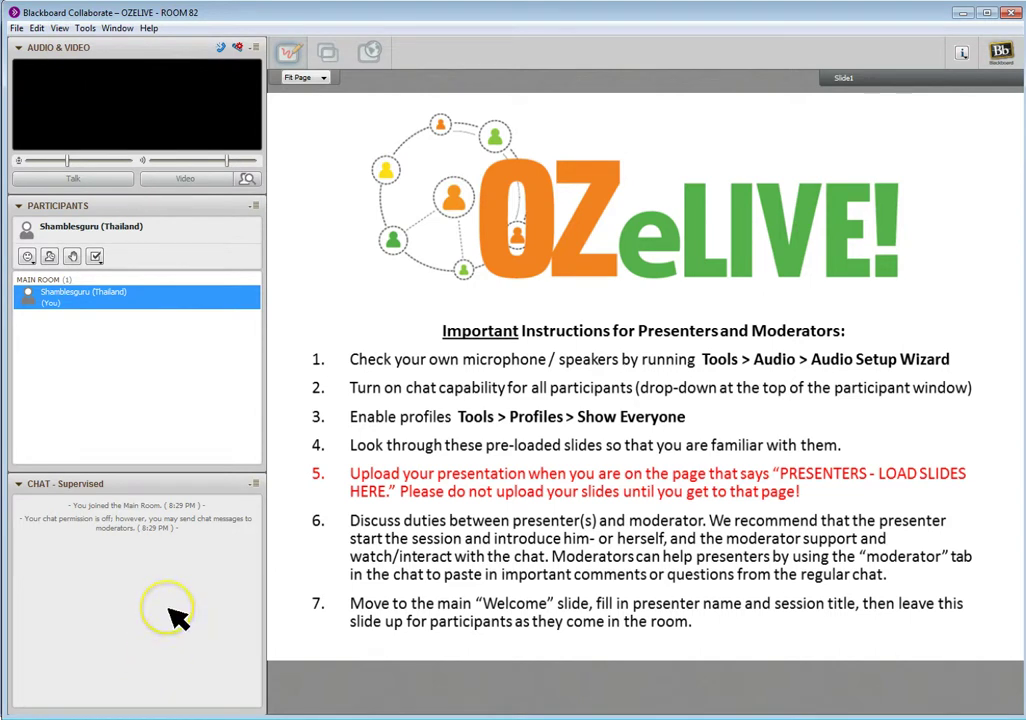
left_click(175, 605)
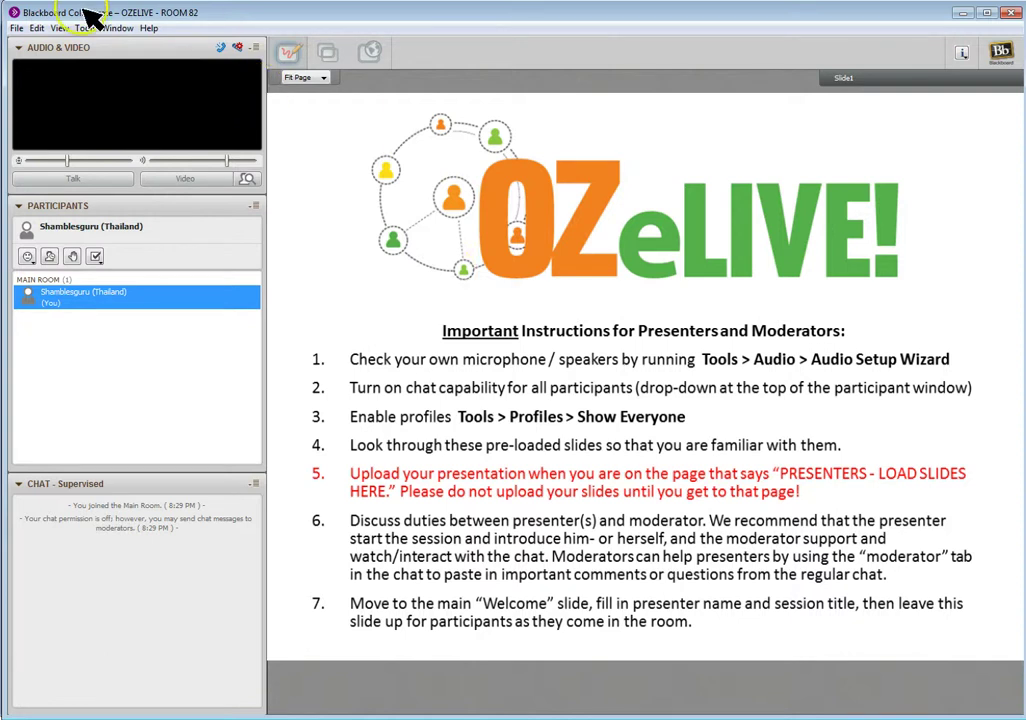
Exit the Blackboard Collaborate session and return to the browser
left_click(16, 28)
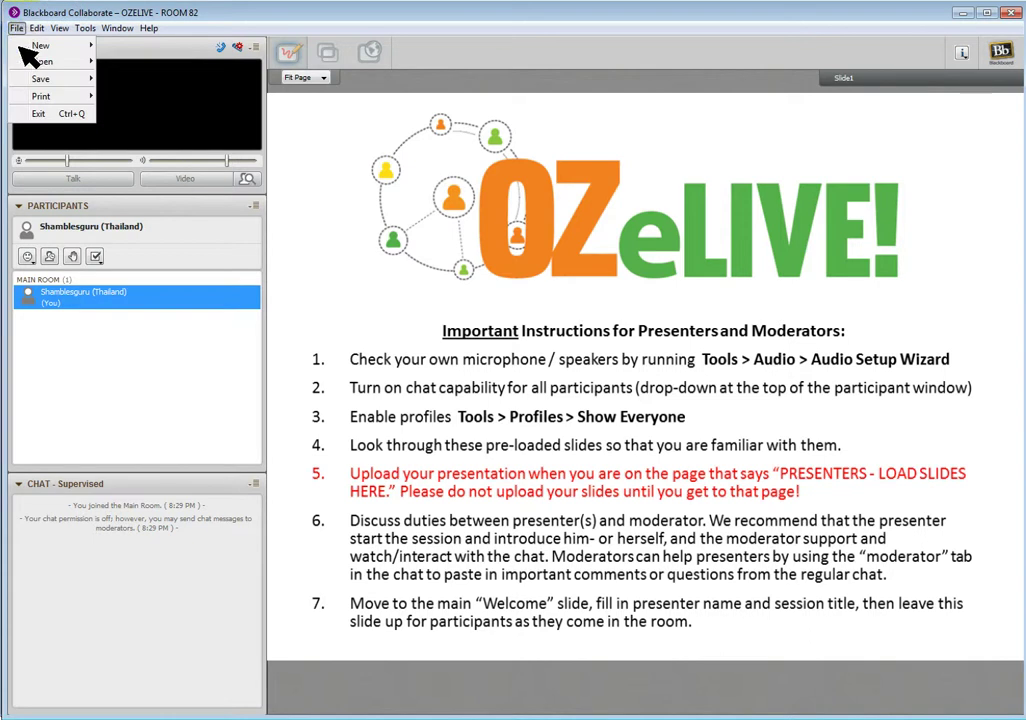
left_click(38, 114)
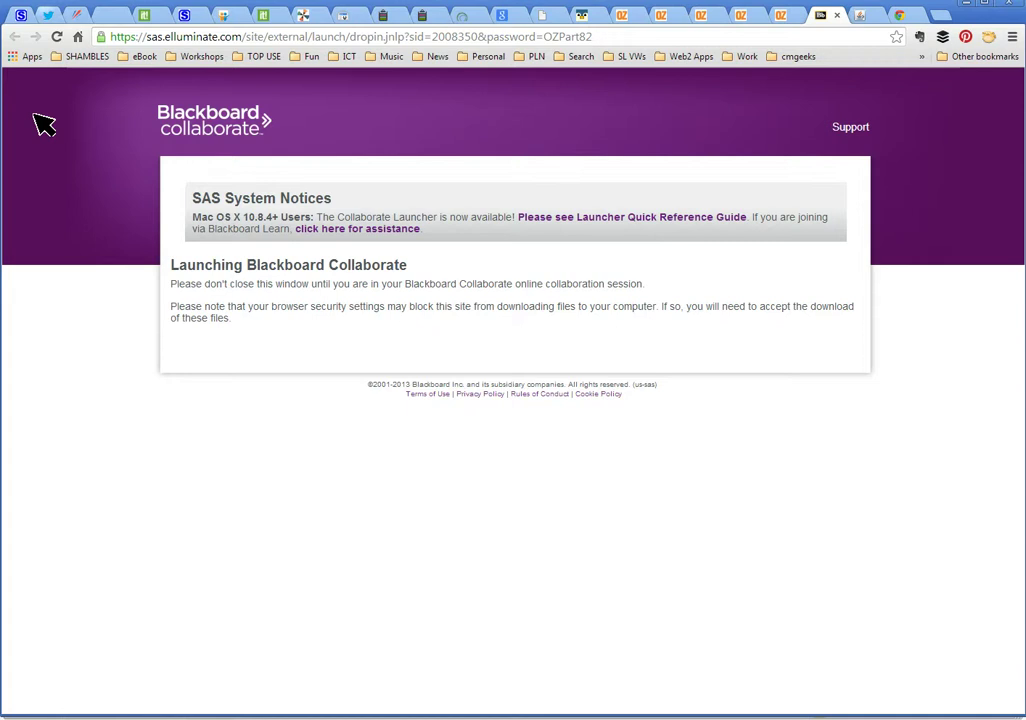
left_click(820, 110)
Find the open Schedule GMT + 7 page in the browser and go from it to the Australia e-Series home page
left_click(912, 18)
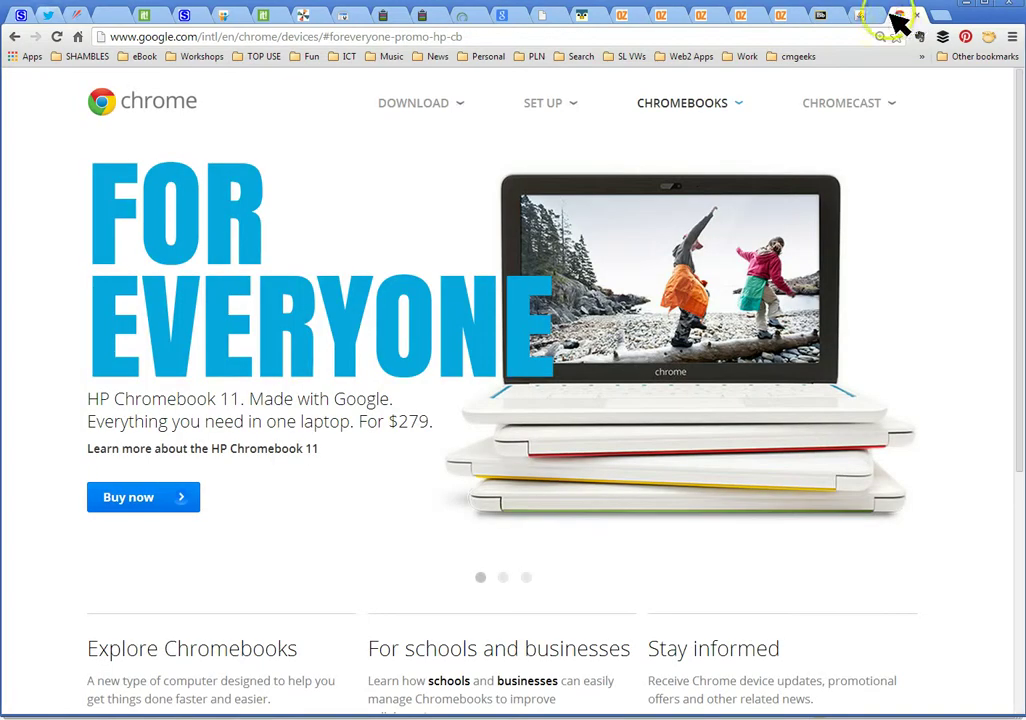
left_click(864, 17)
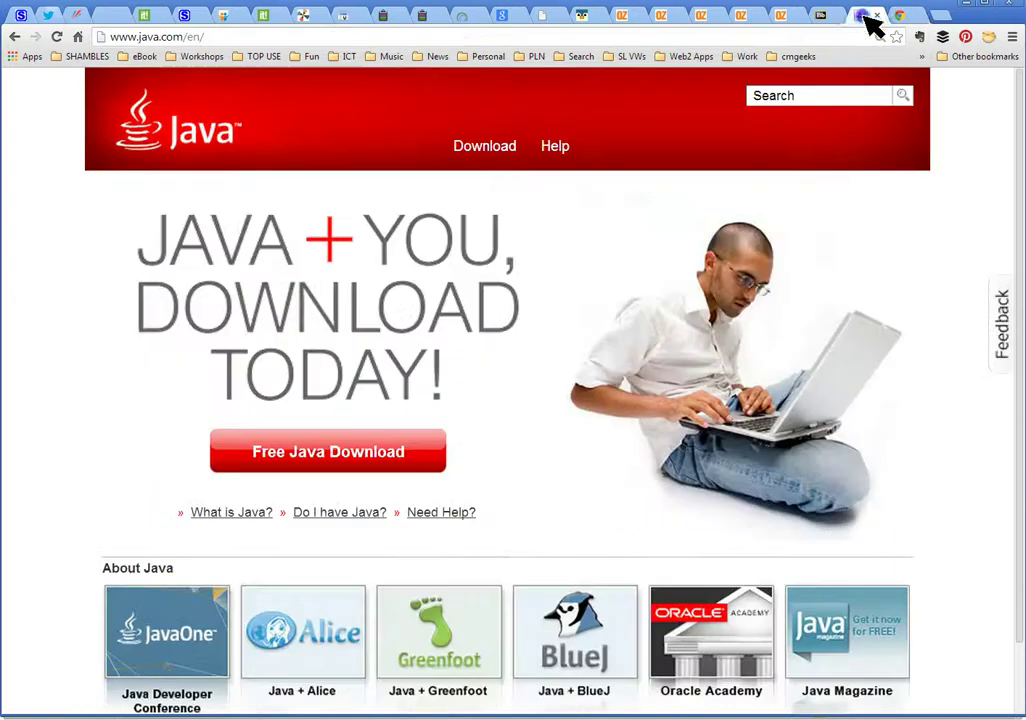
left_click(786, 20)
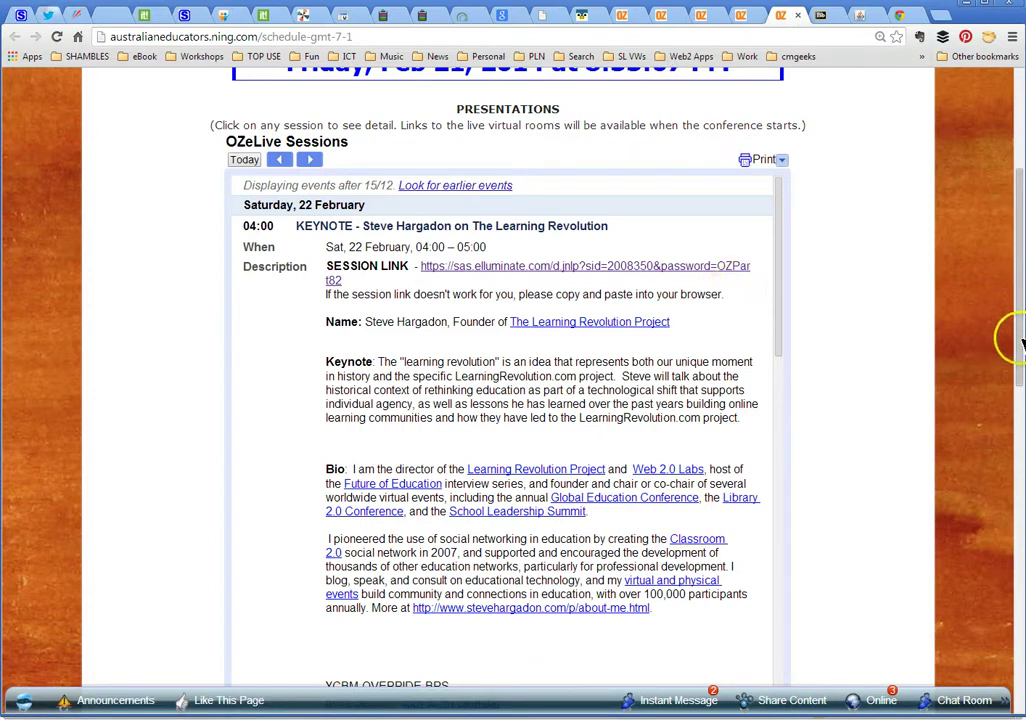
left_click_drag(1016, 337, 1019, 183)
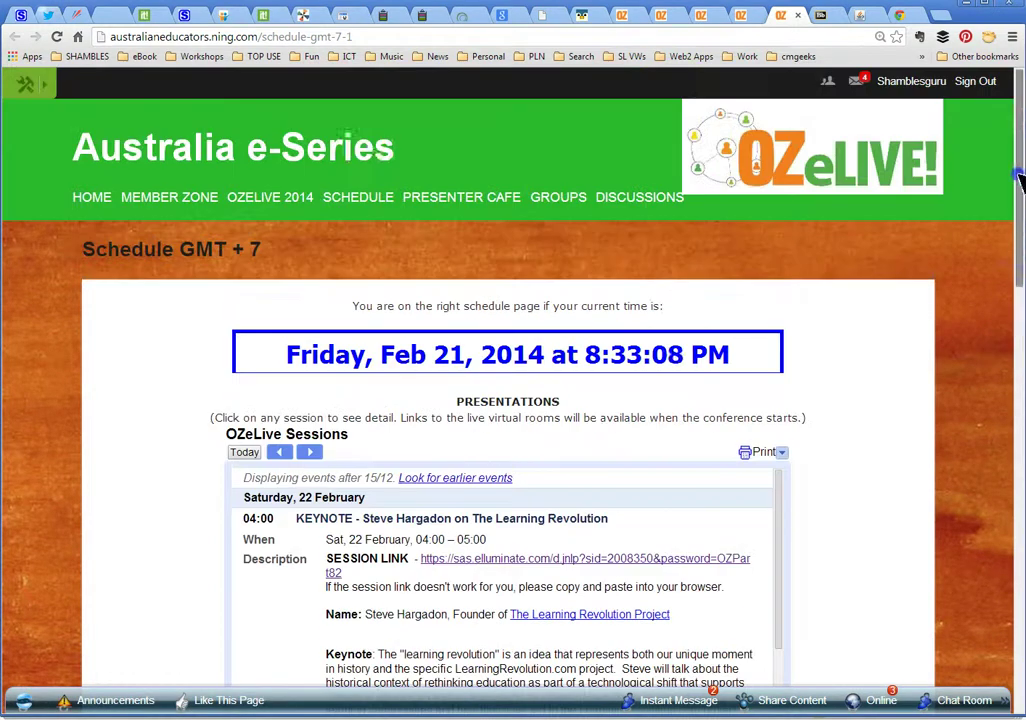
left_click(95, 200)
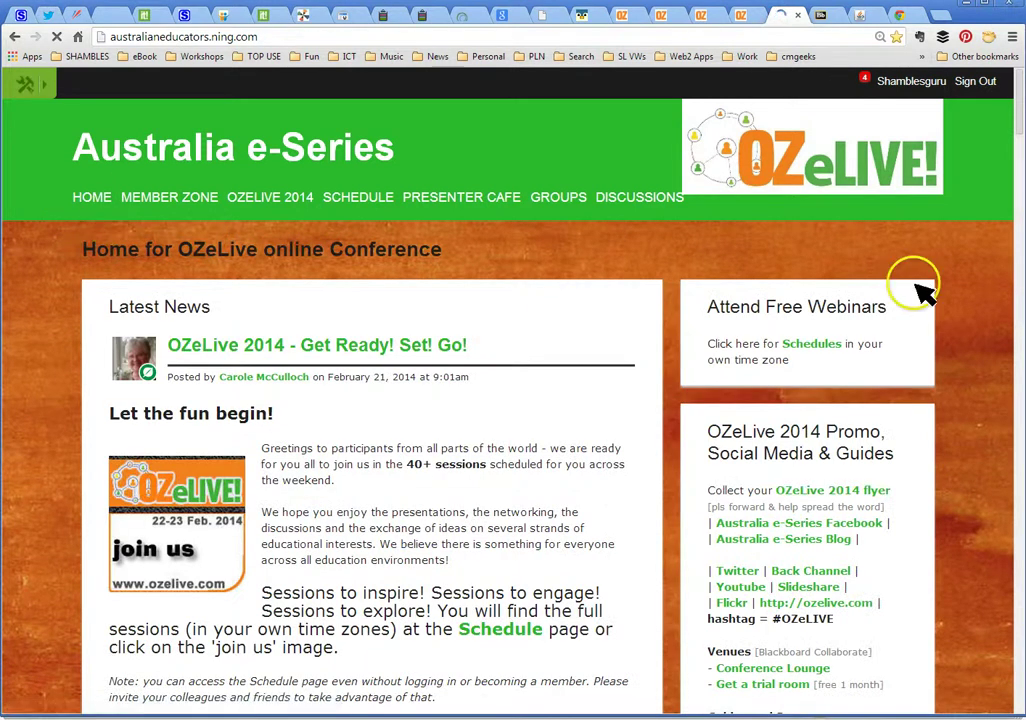
Examine the home page's schedule, venue, and guide links for attendees, and return to its beginning
left_click_drag(1019, 110, 1014, 137)
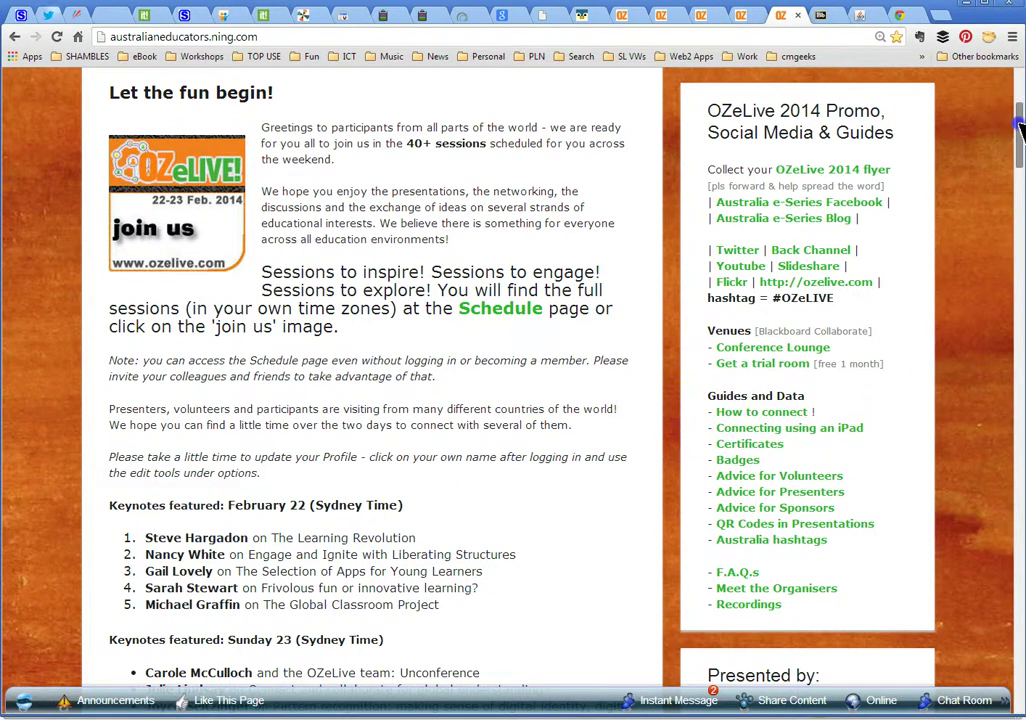
left_click_drag(1018, 127, 1018, 88)
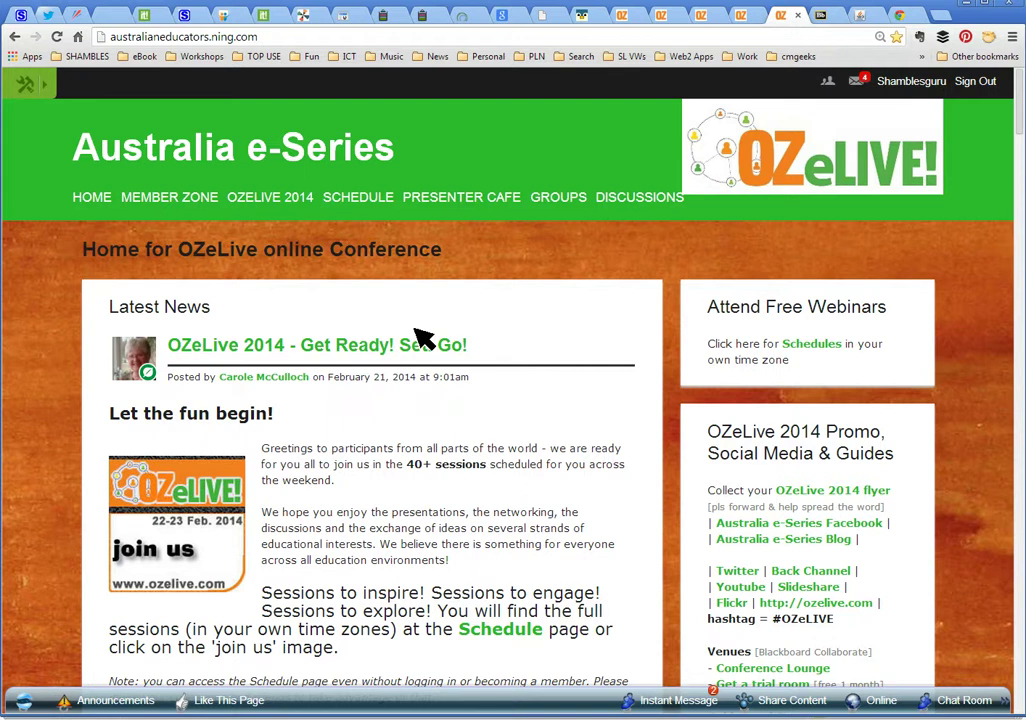
left_click(408, 322)
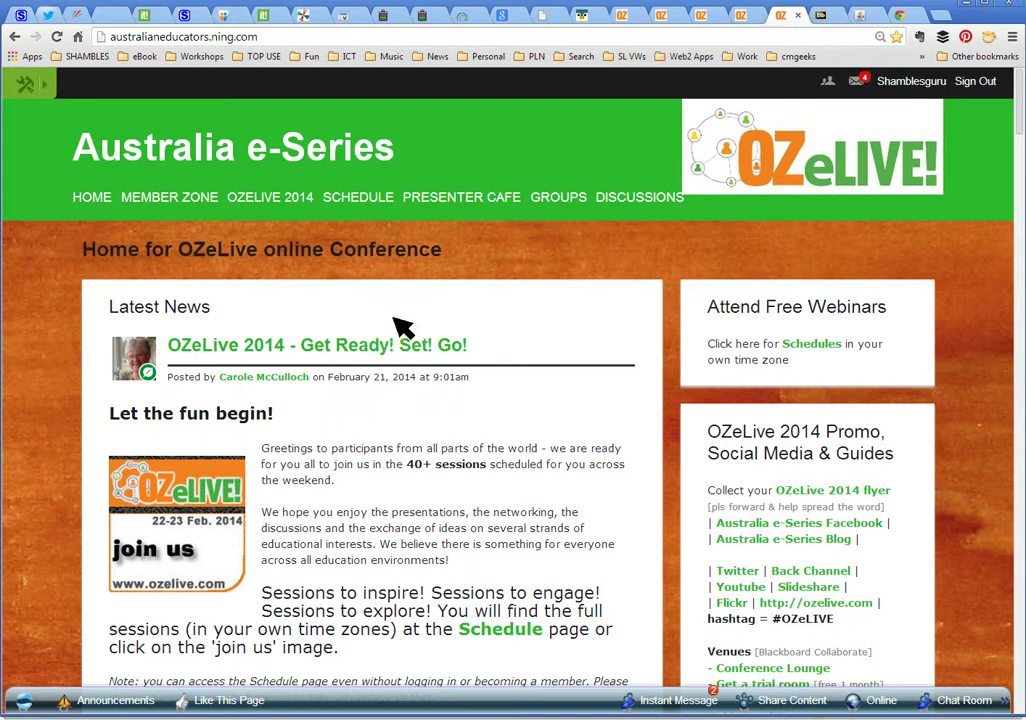